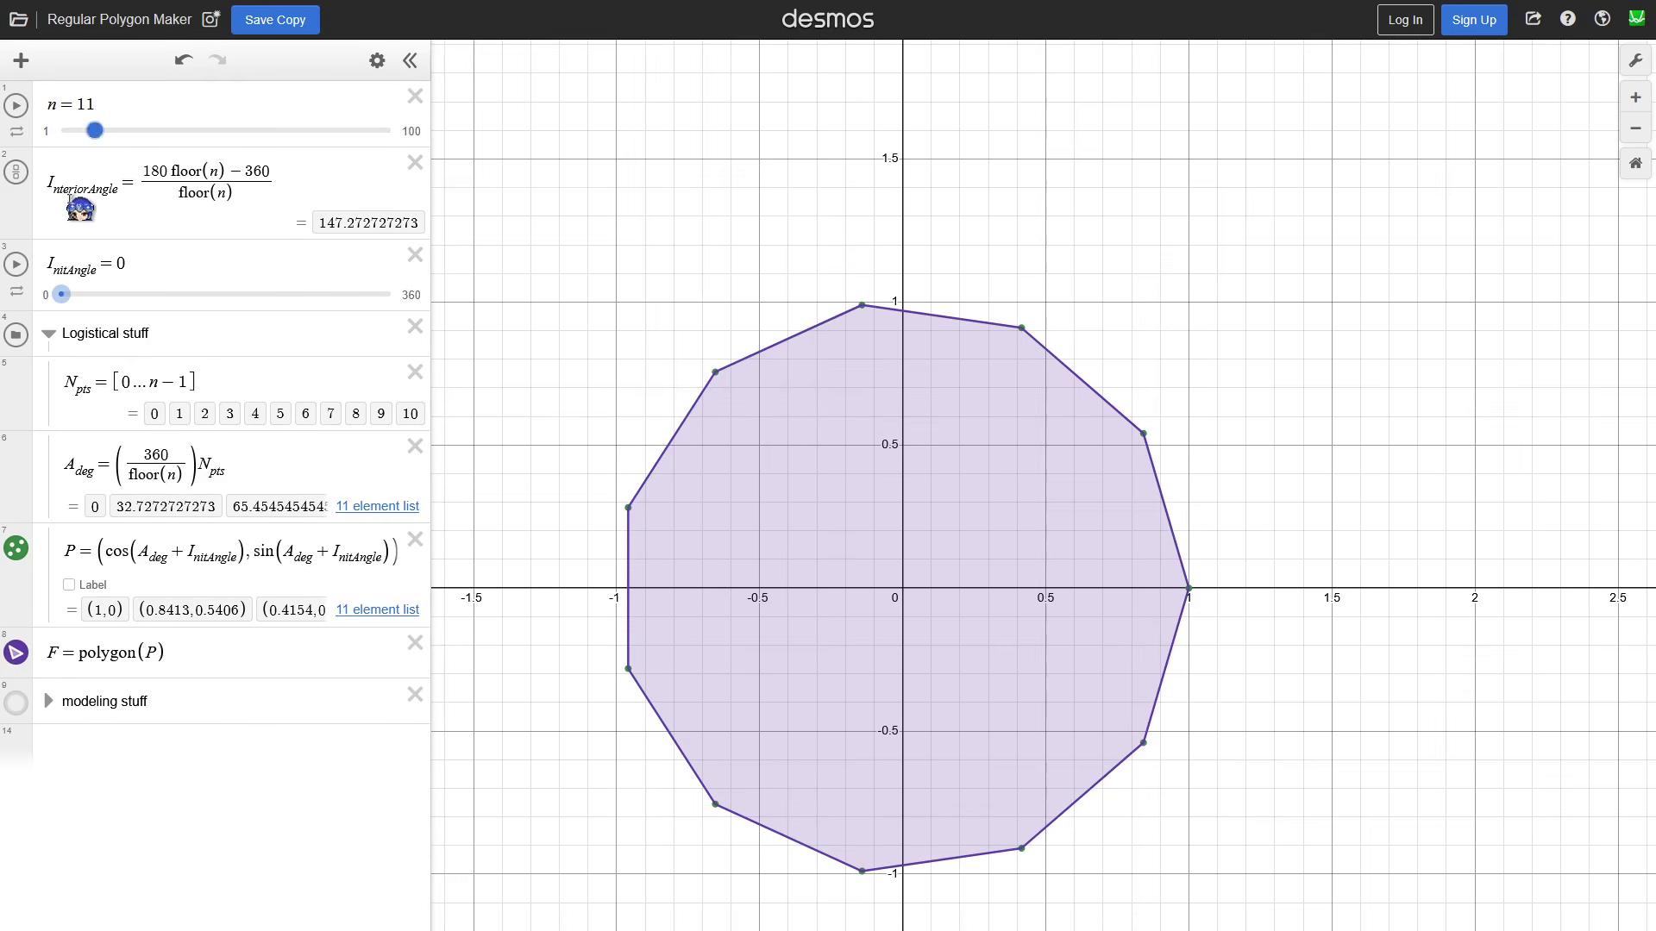
Rotate the polygon to an initial angle of 90 and set its number of sides n to 18
left_click_drag(61, 295, 129, 295)
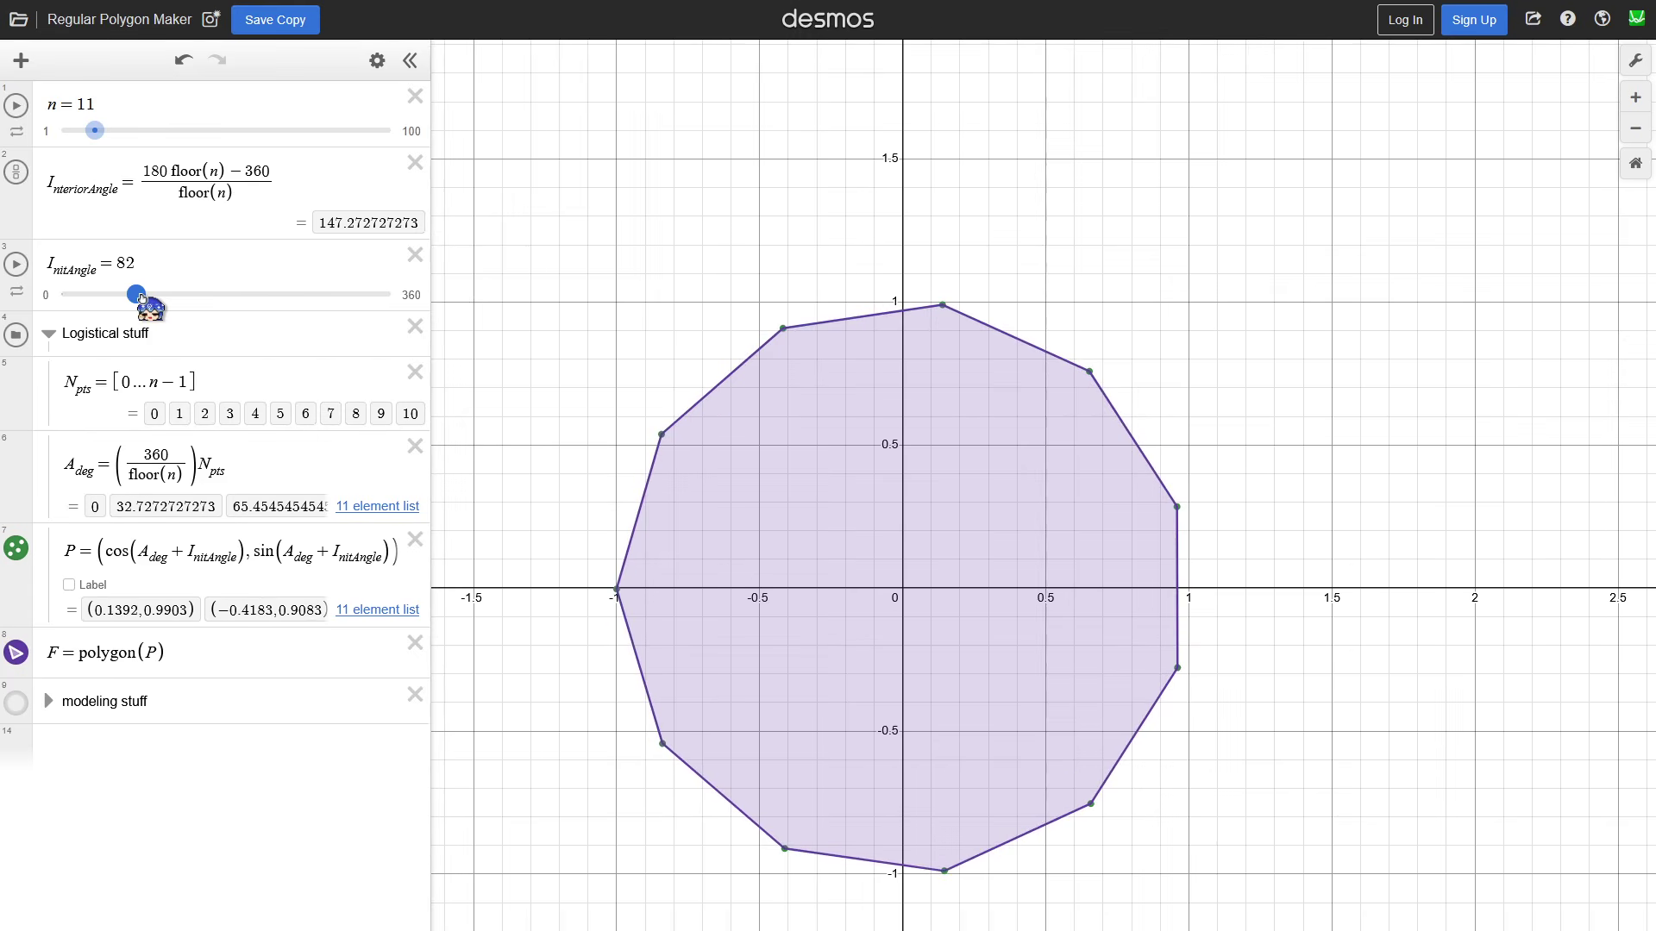
left_click_drag(113, 297, 149, 295)
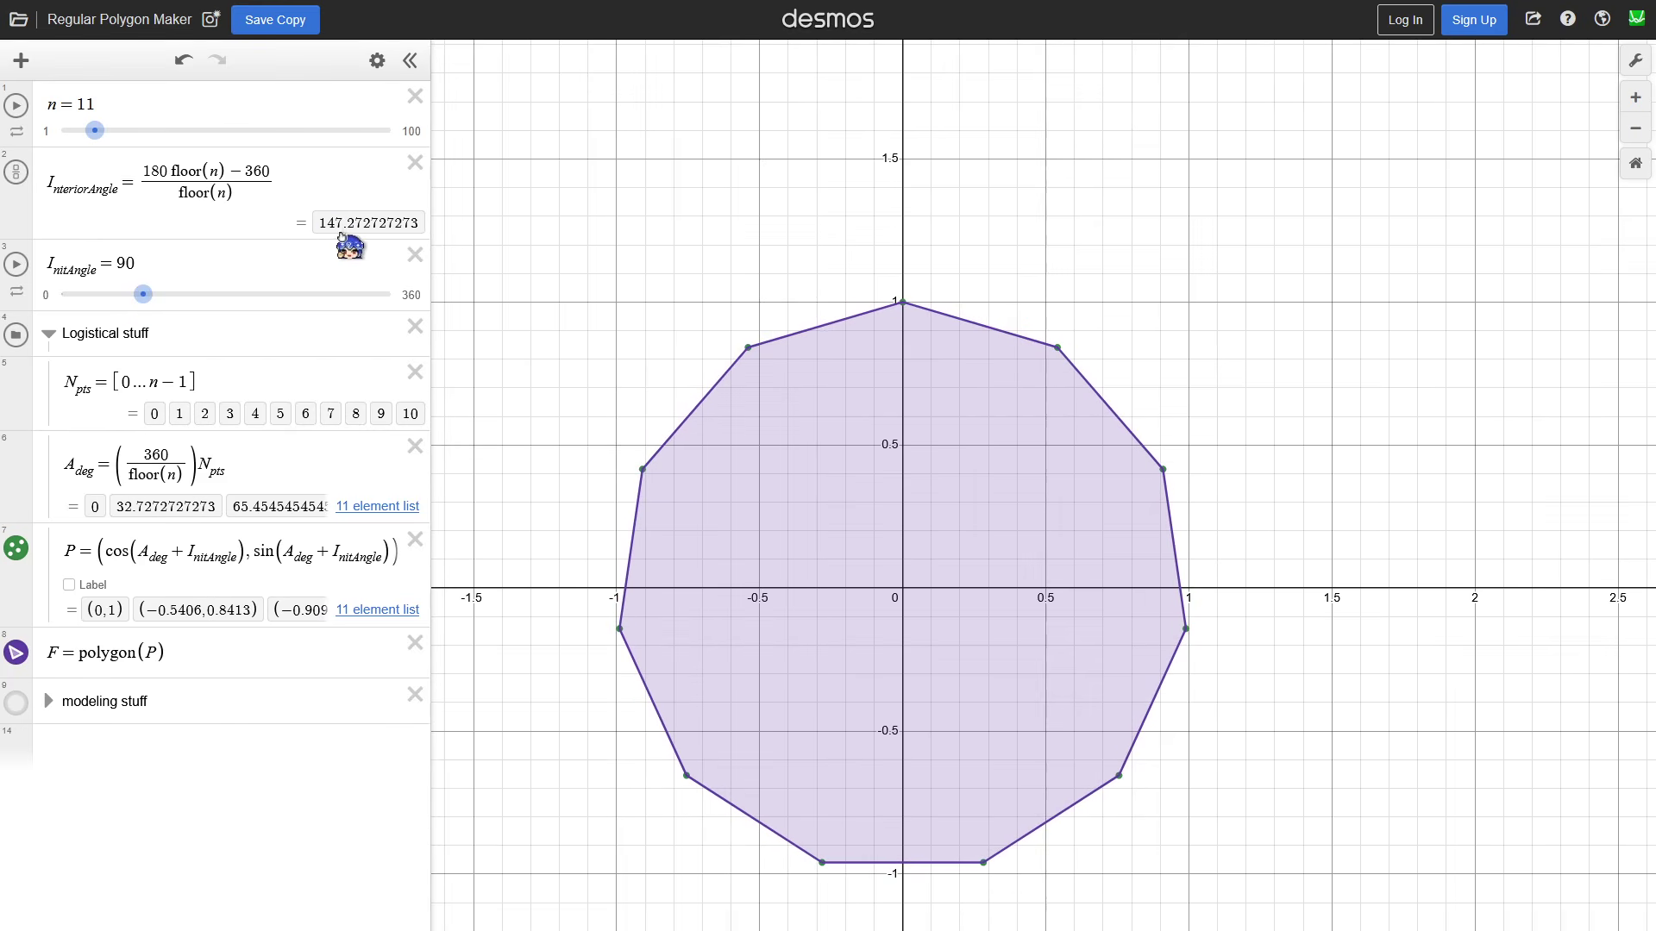
left_click_drag(102, 135, 127, 136)
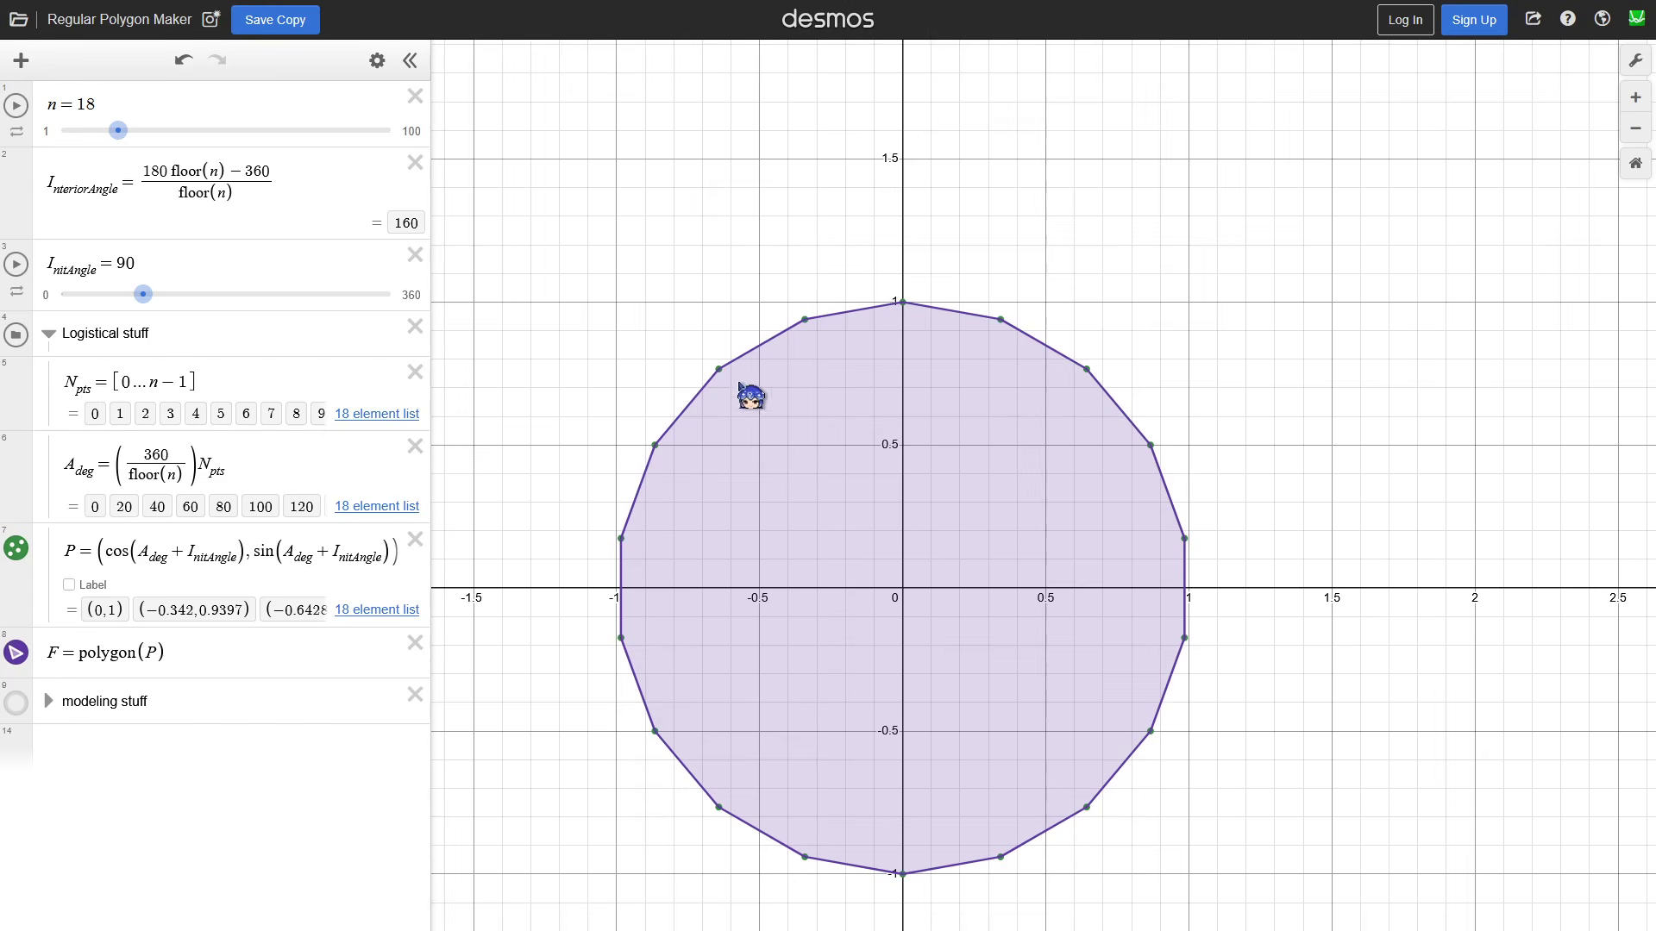
Inspect the coordinates of three neighbouring vertices on the polygon's upper-left edge, then dismiss their labels
left_click(805, 320)
left_click(719, 370)
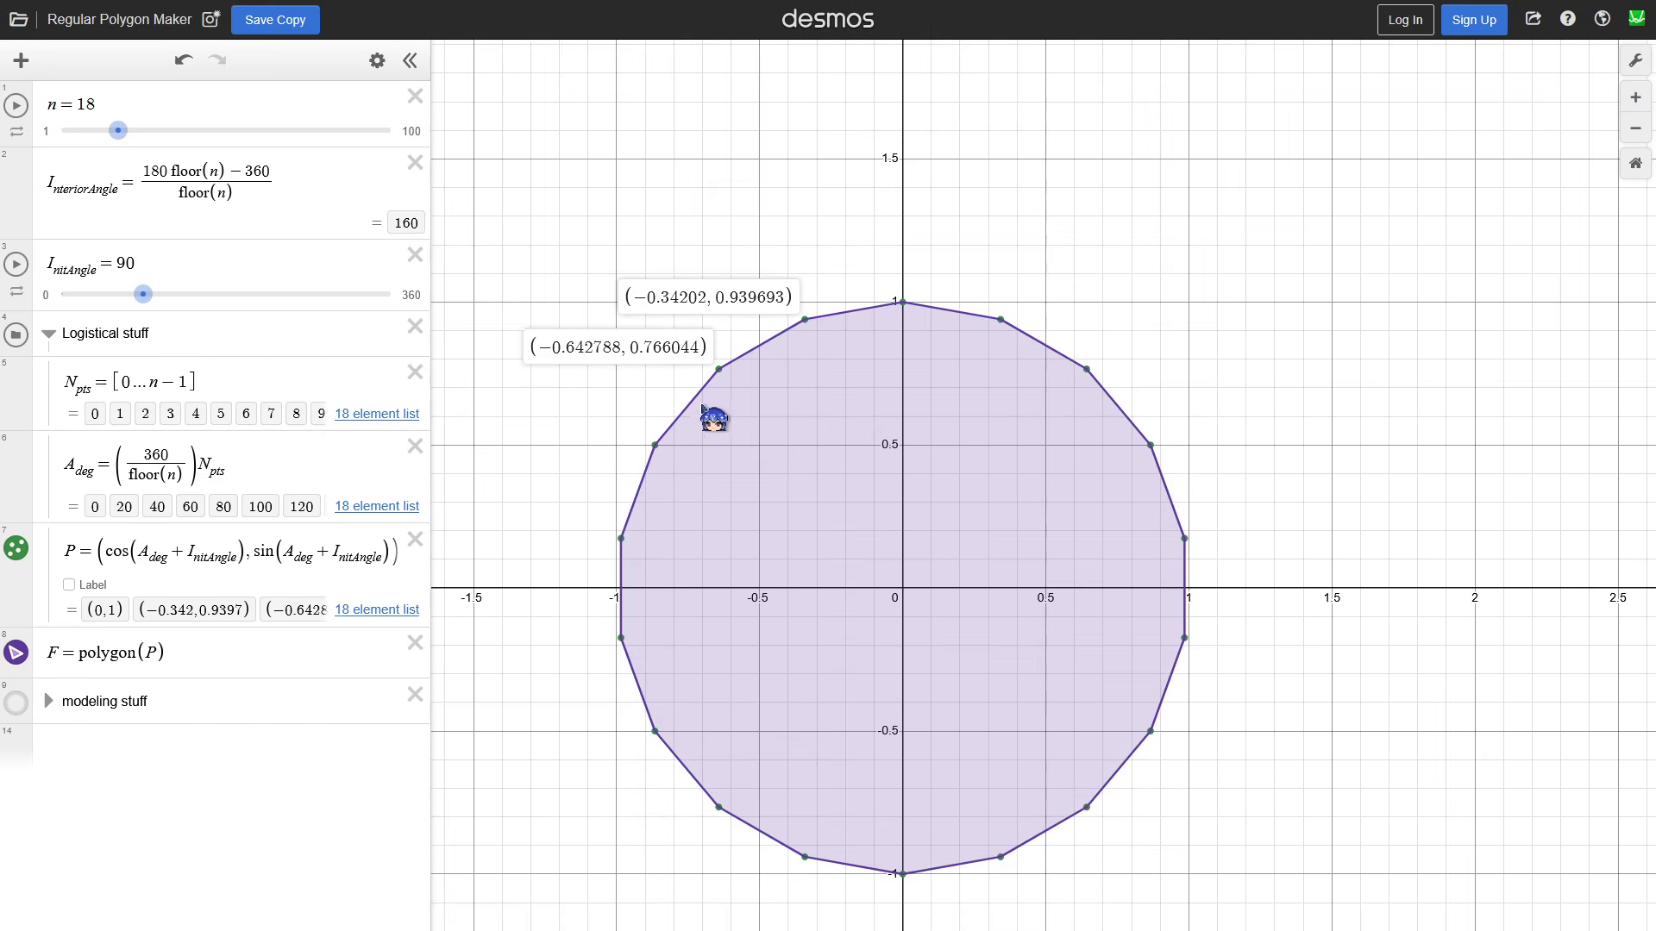
left_click(657, 445)
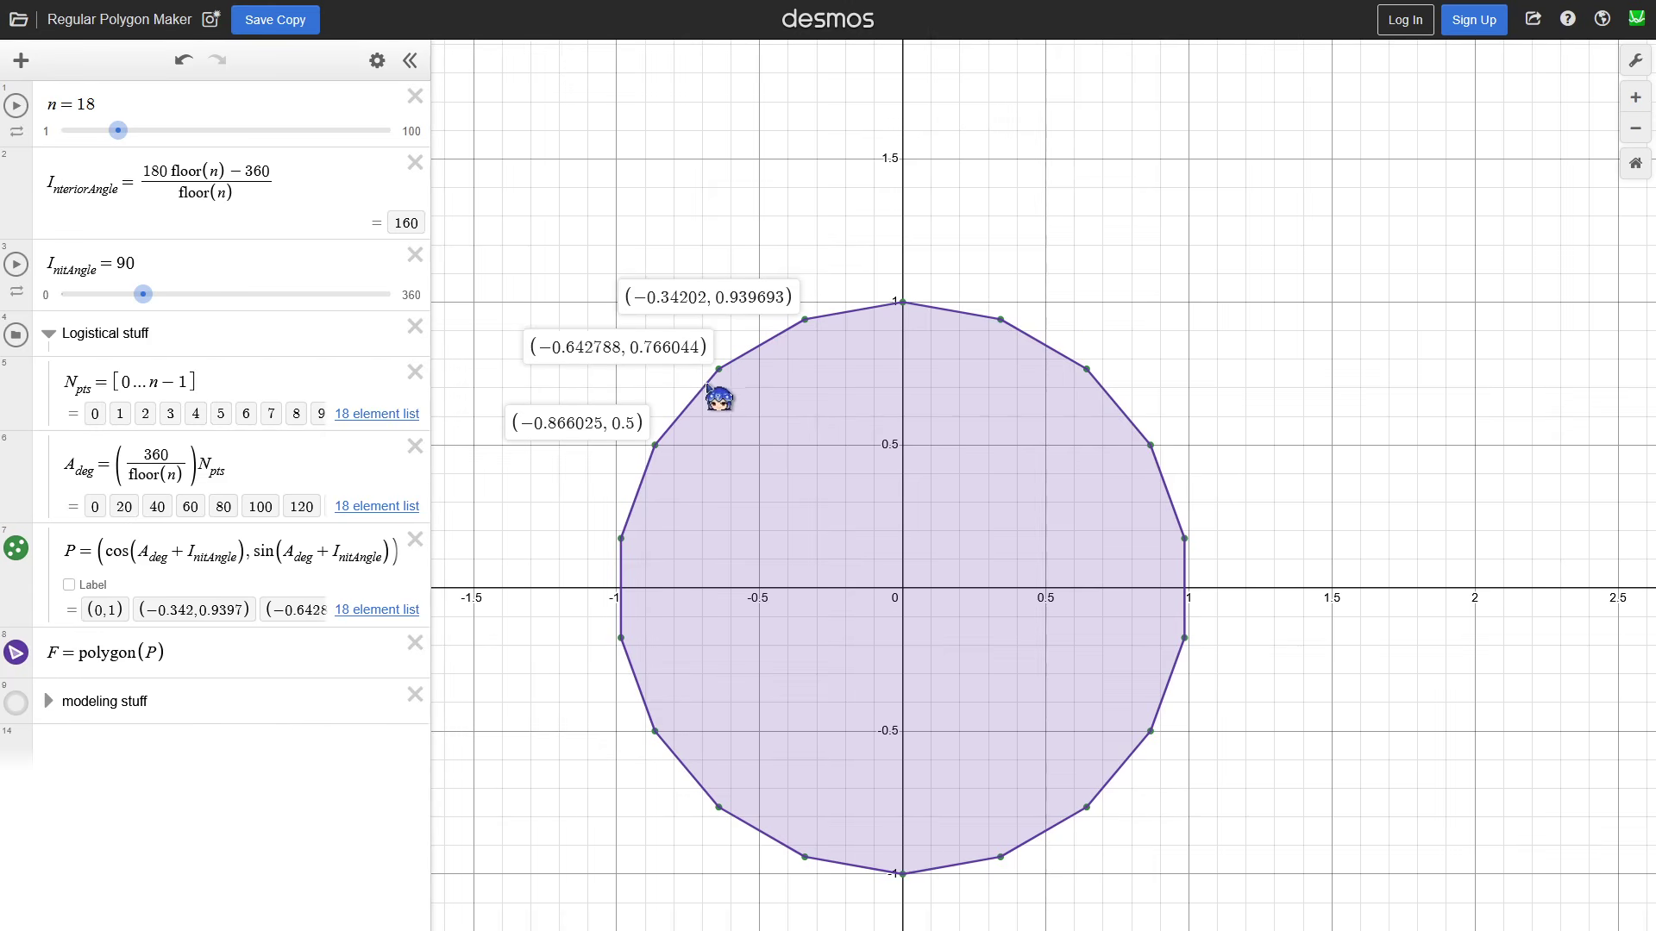
left_click(1101, 284)
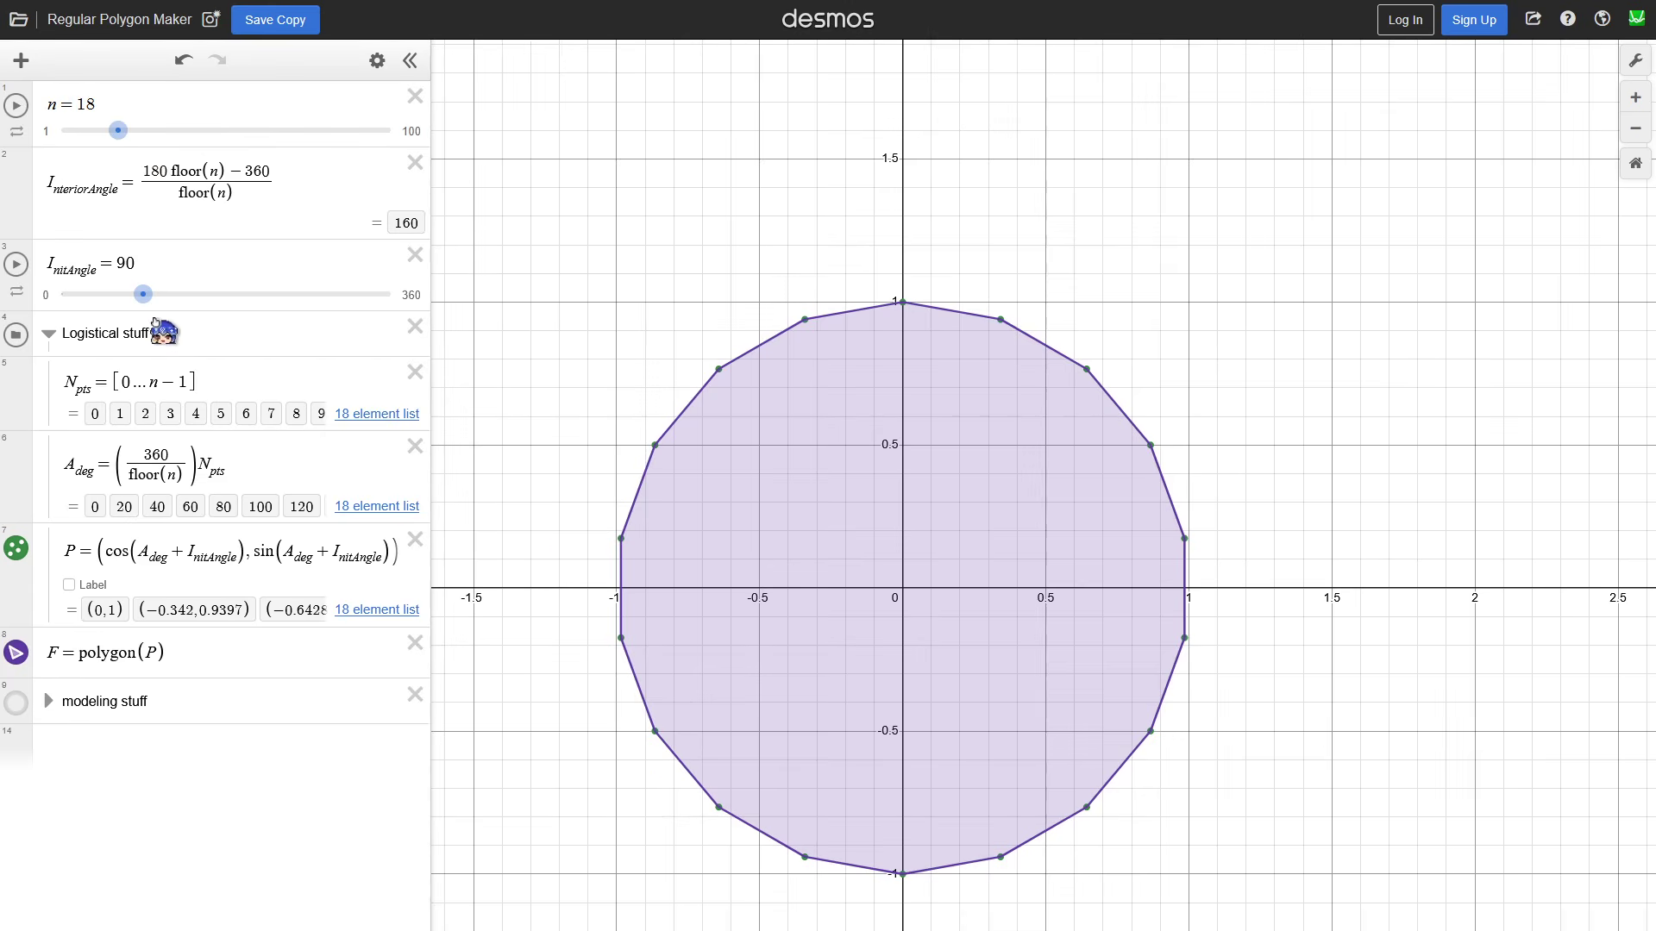
Examine the formulas behind the polygon: the point list, the central angles, the cosine and sine vertex coordinates, and the polygon definition
left_click(223, 392)
left_click(274, 473)
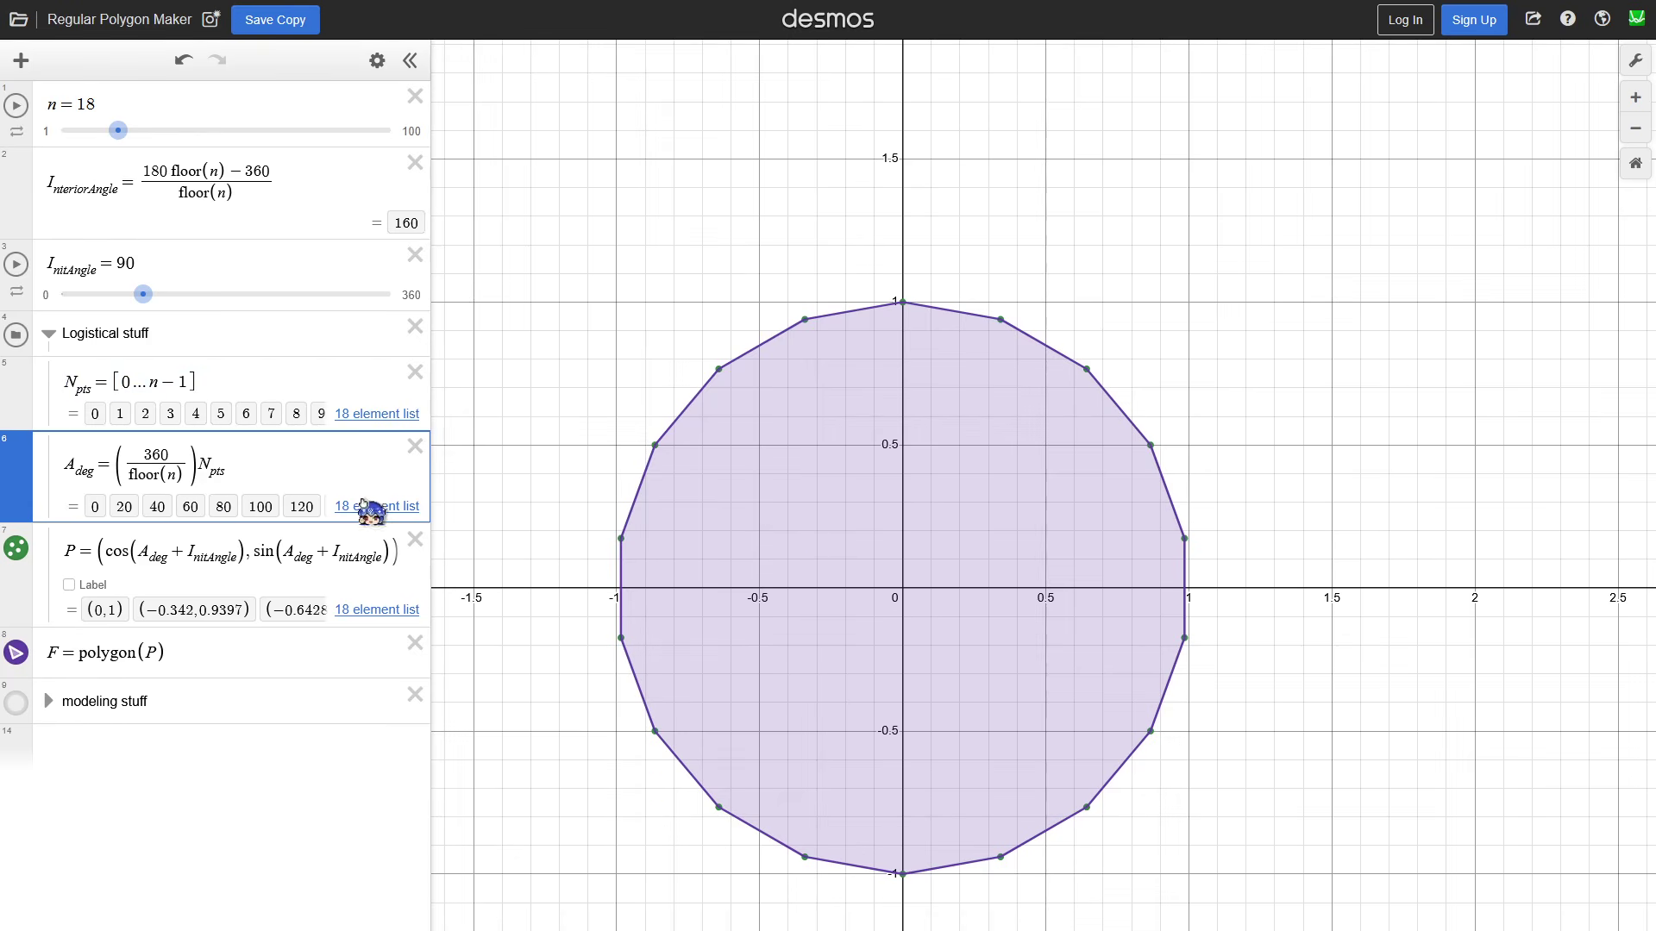
mouse_move(278, 476)
left_mouse_down()
mouse_move(86, 470)
mouse_move(252, 472)
left_mouse_up()
double_click(256, 472)
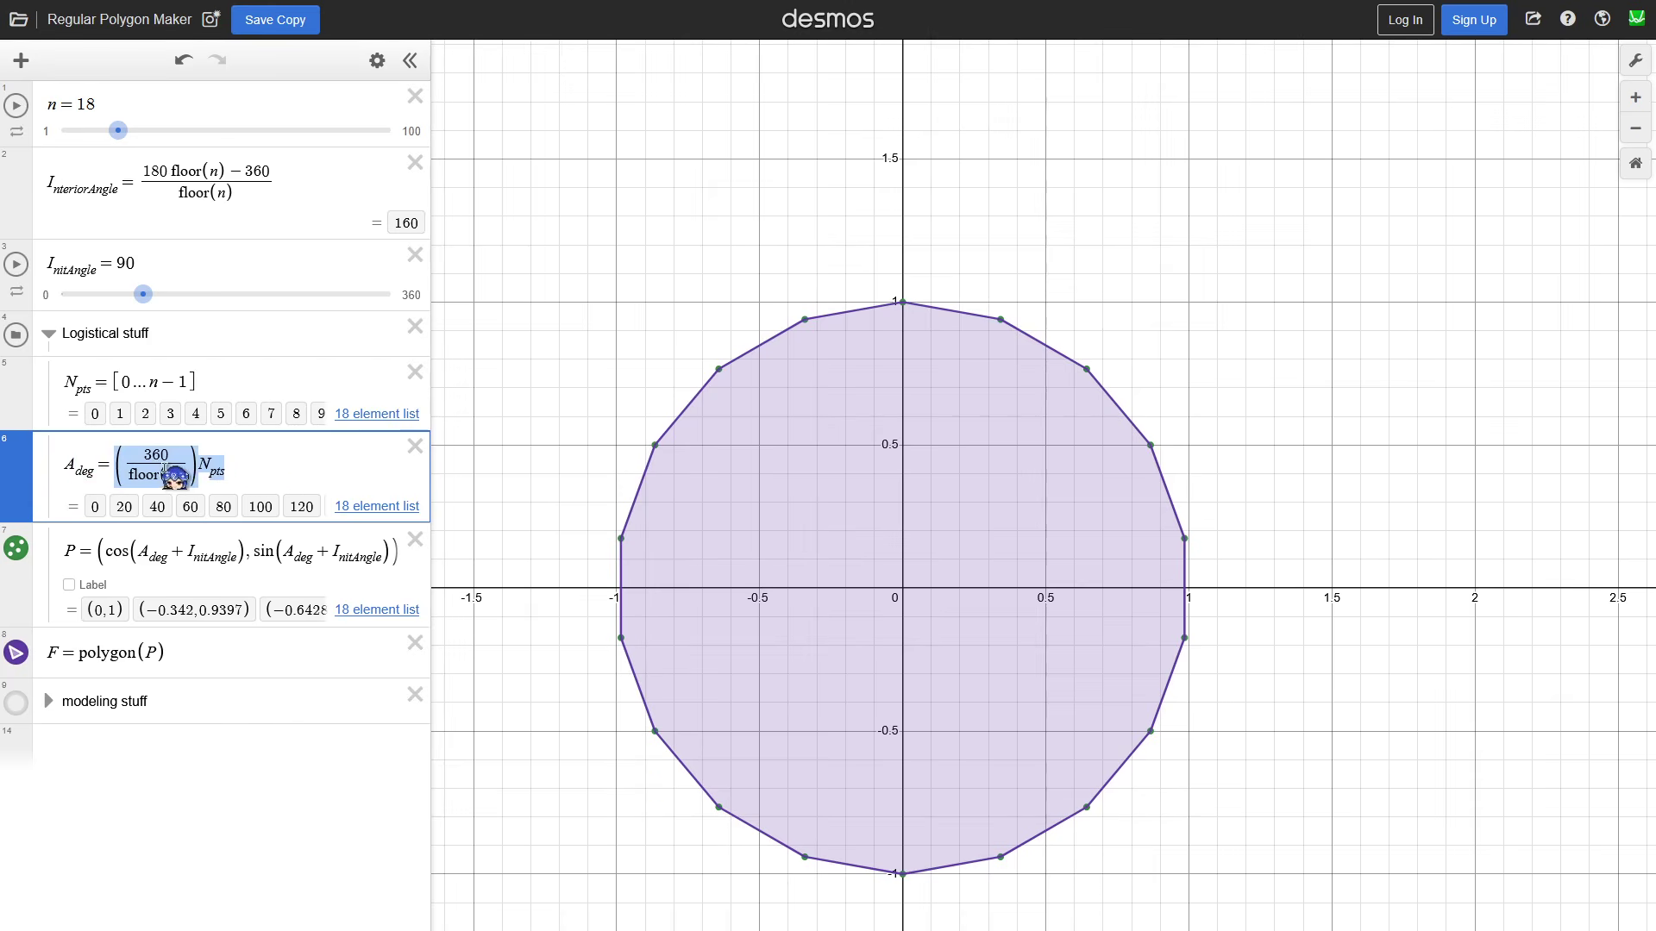
left_click(259, 472)
left_click_drag(98, 571, 215, 565)
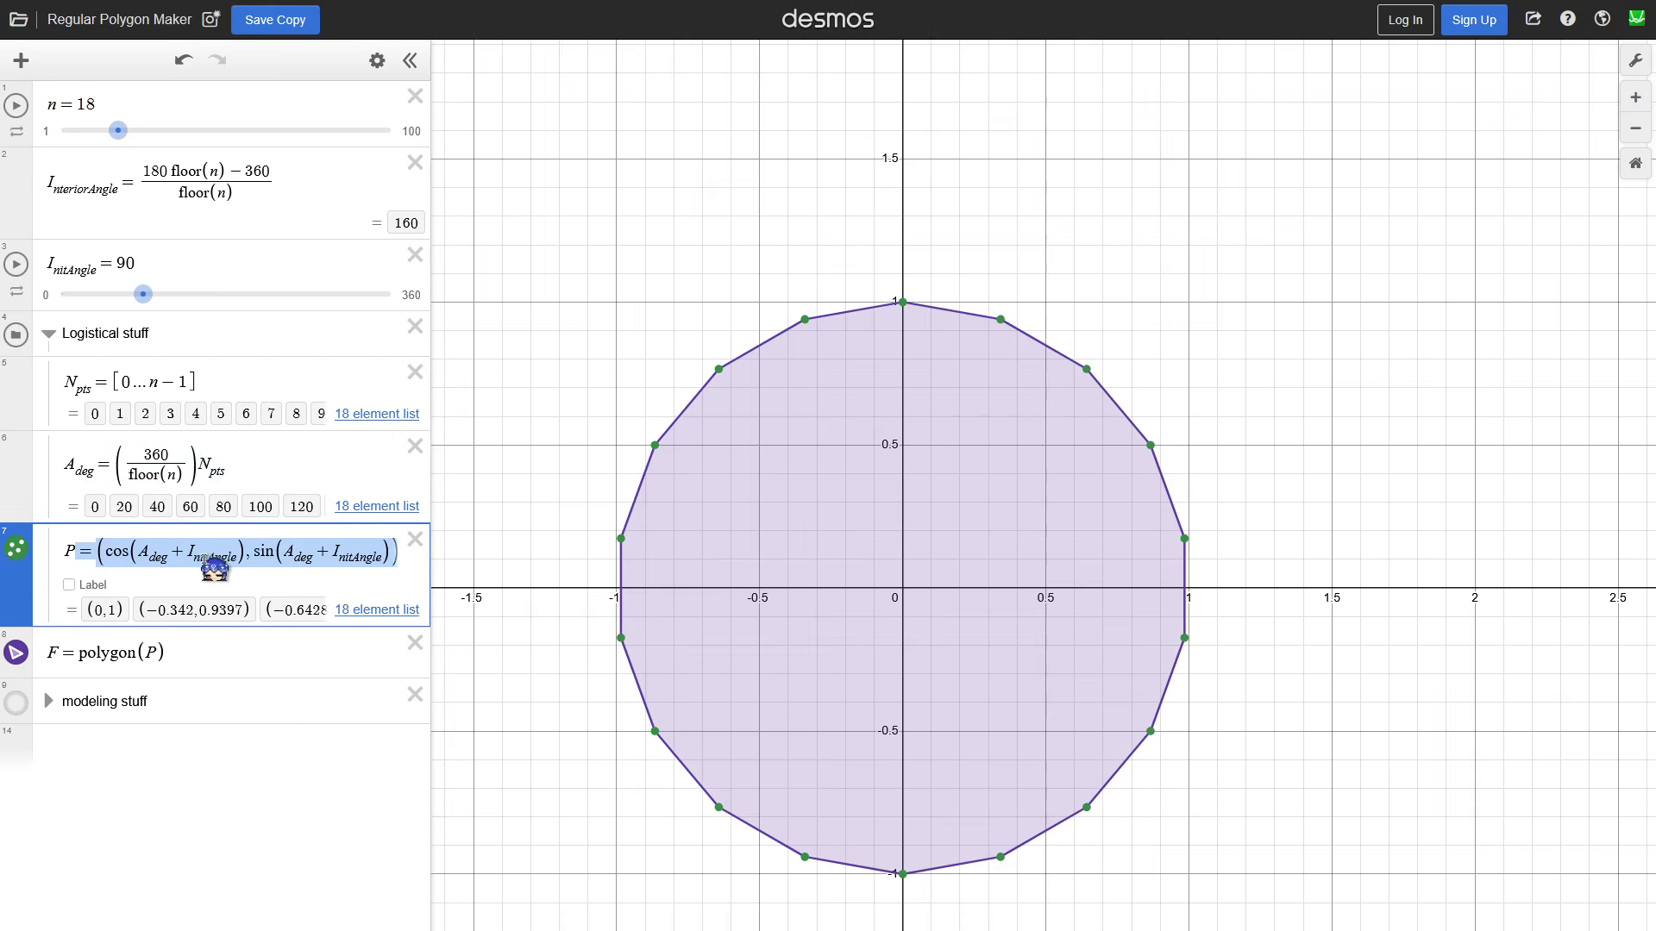
left_click(215, 566)
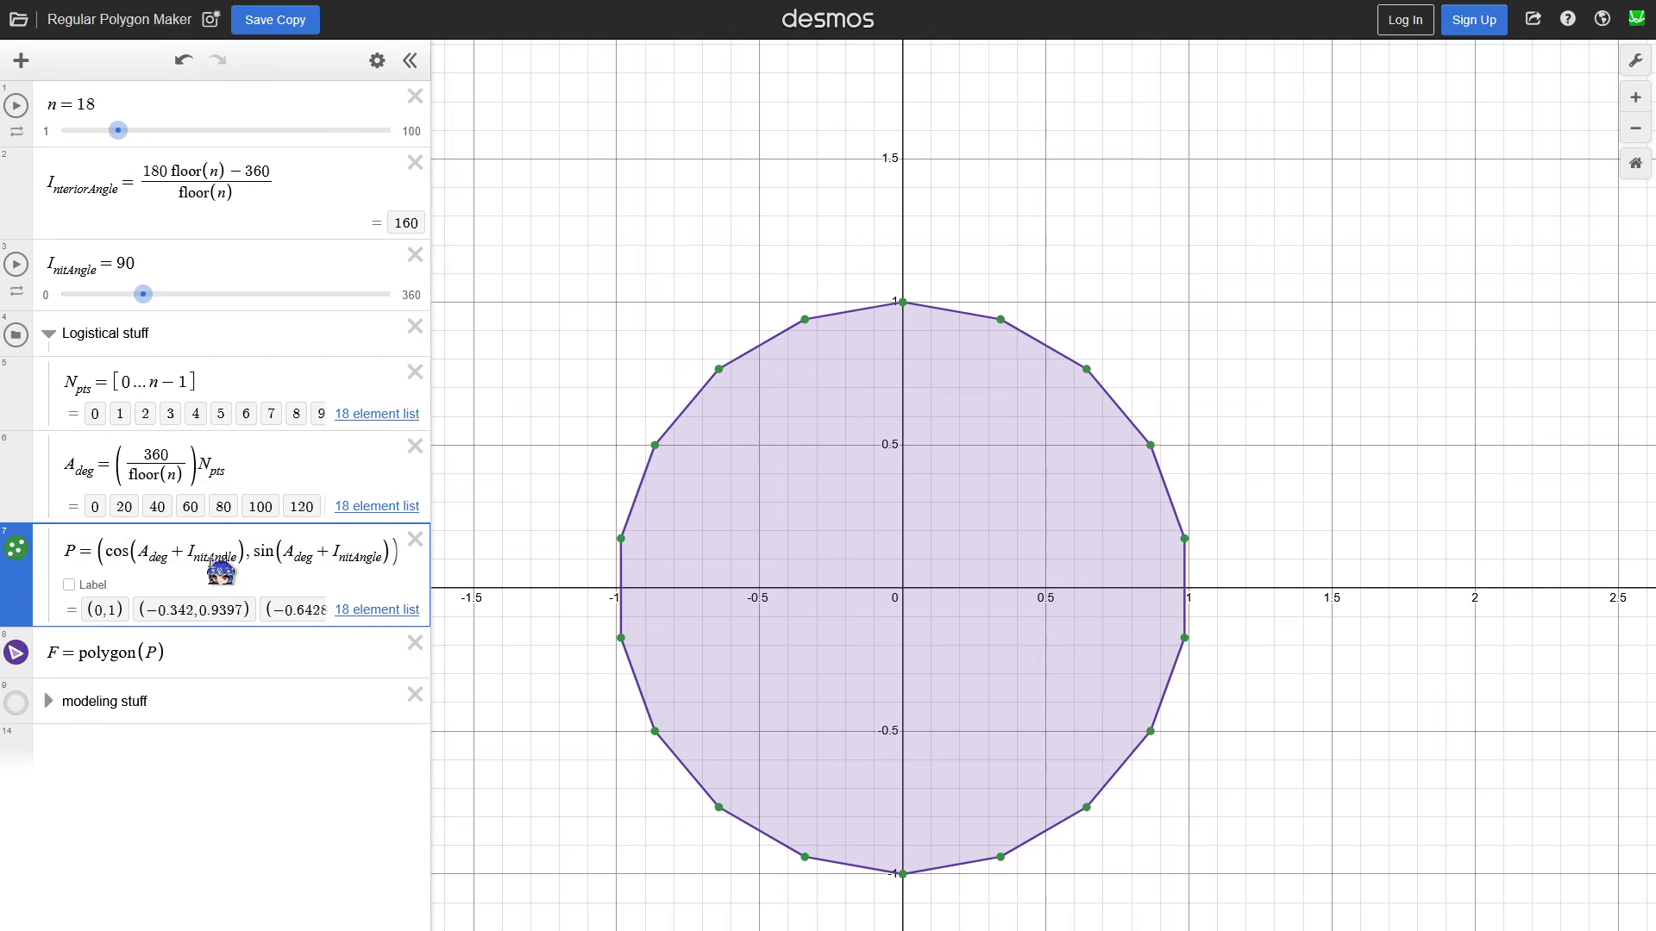
left_click(177, 658)
left_click(528, 564)
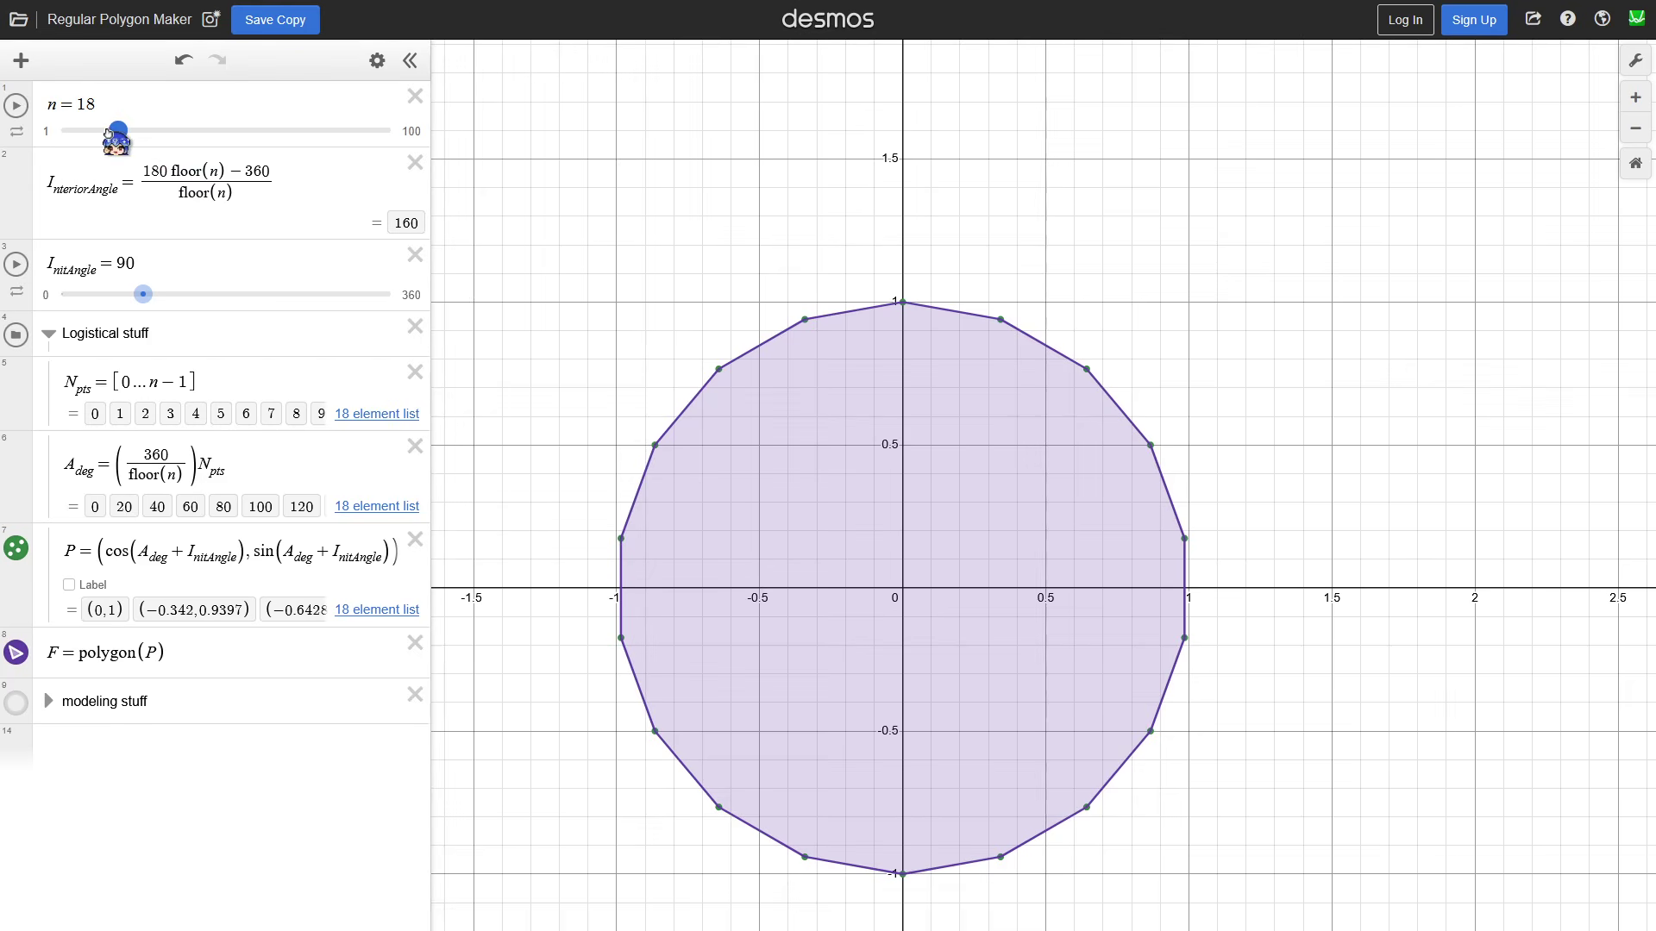
Raise n to 100, then extend its slider's upper limit to 10000 and increase n to 10000
left_click_drag(117, 135, 406, 148)
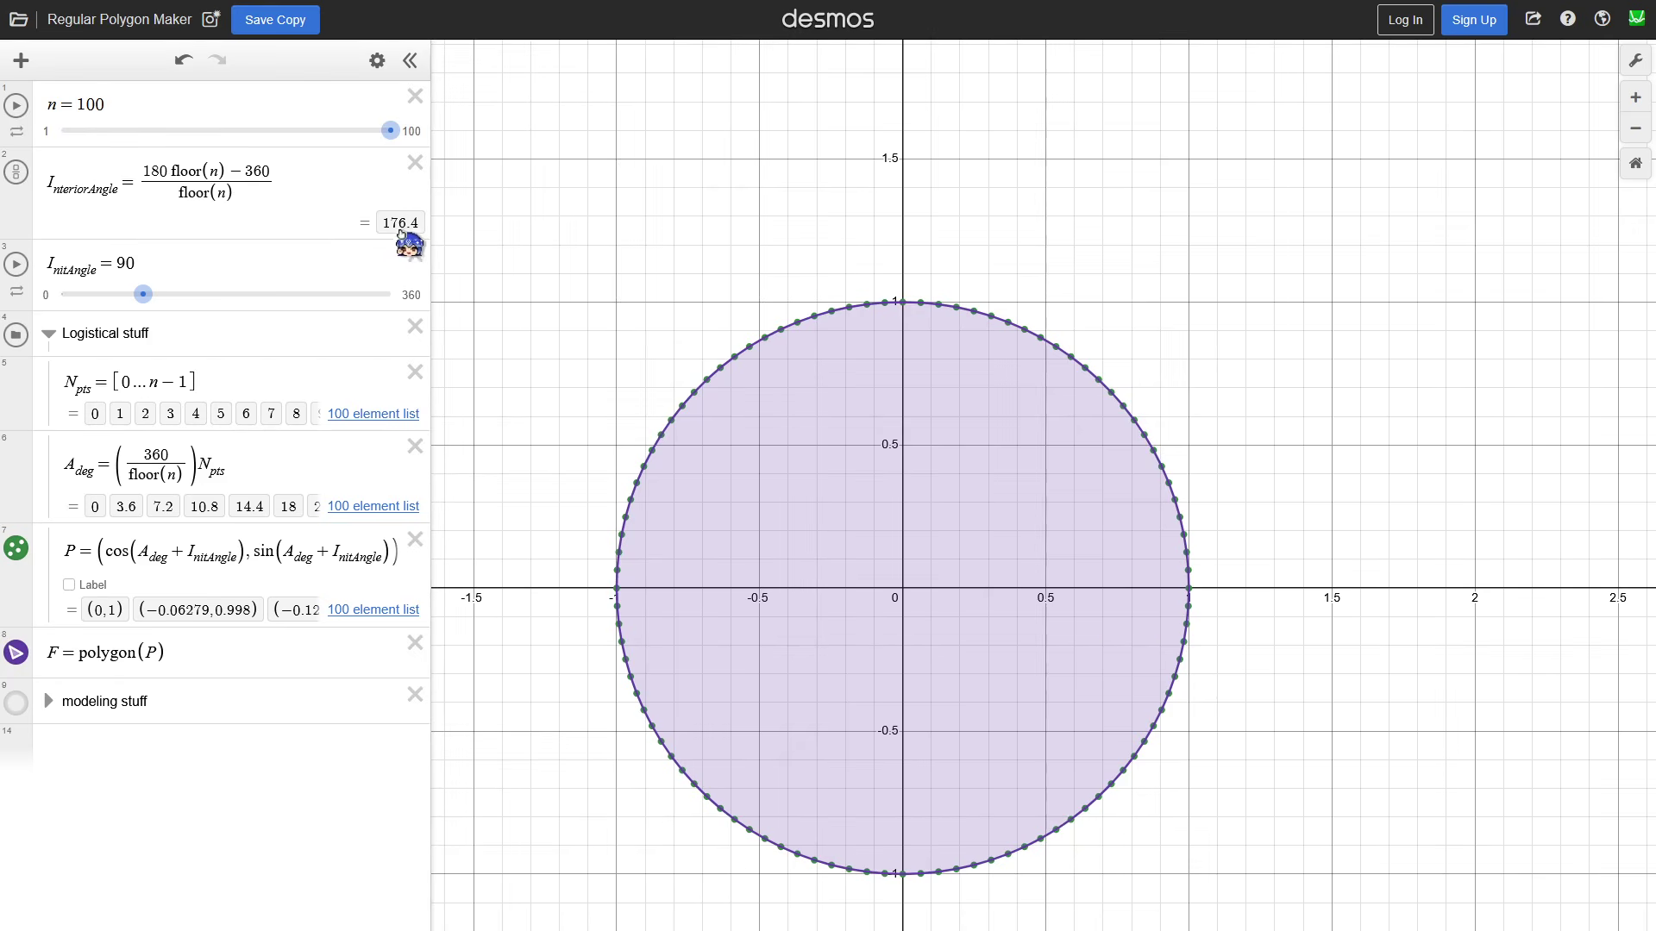
left_click(412, 131)
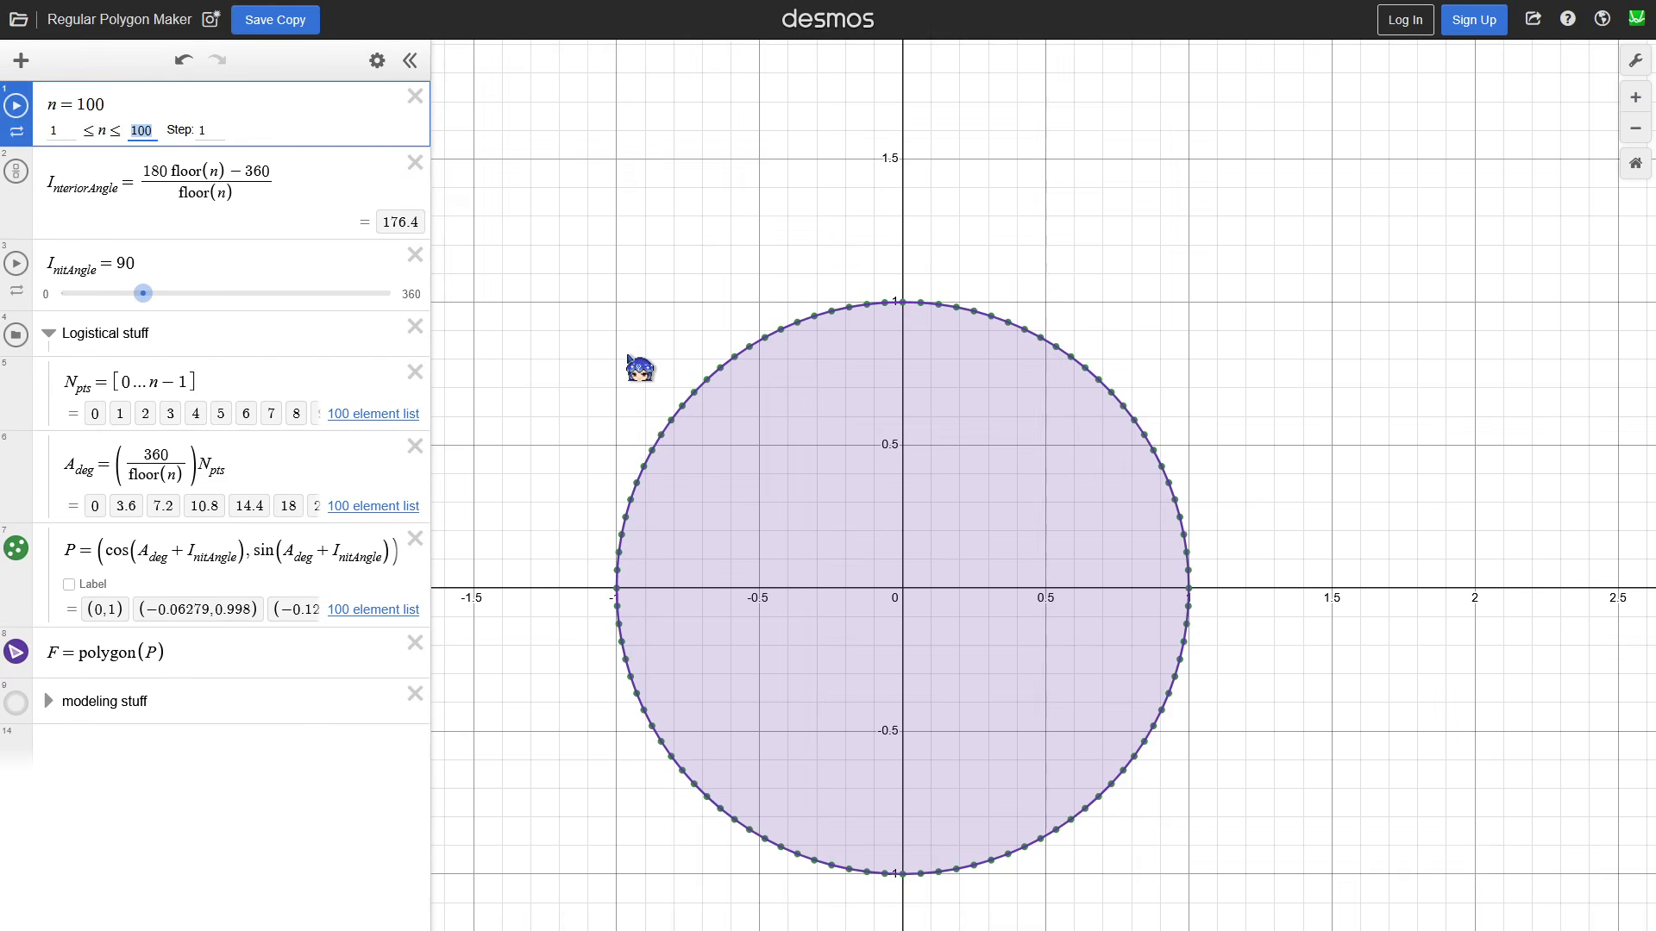
type("10000")
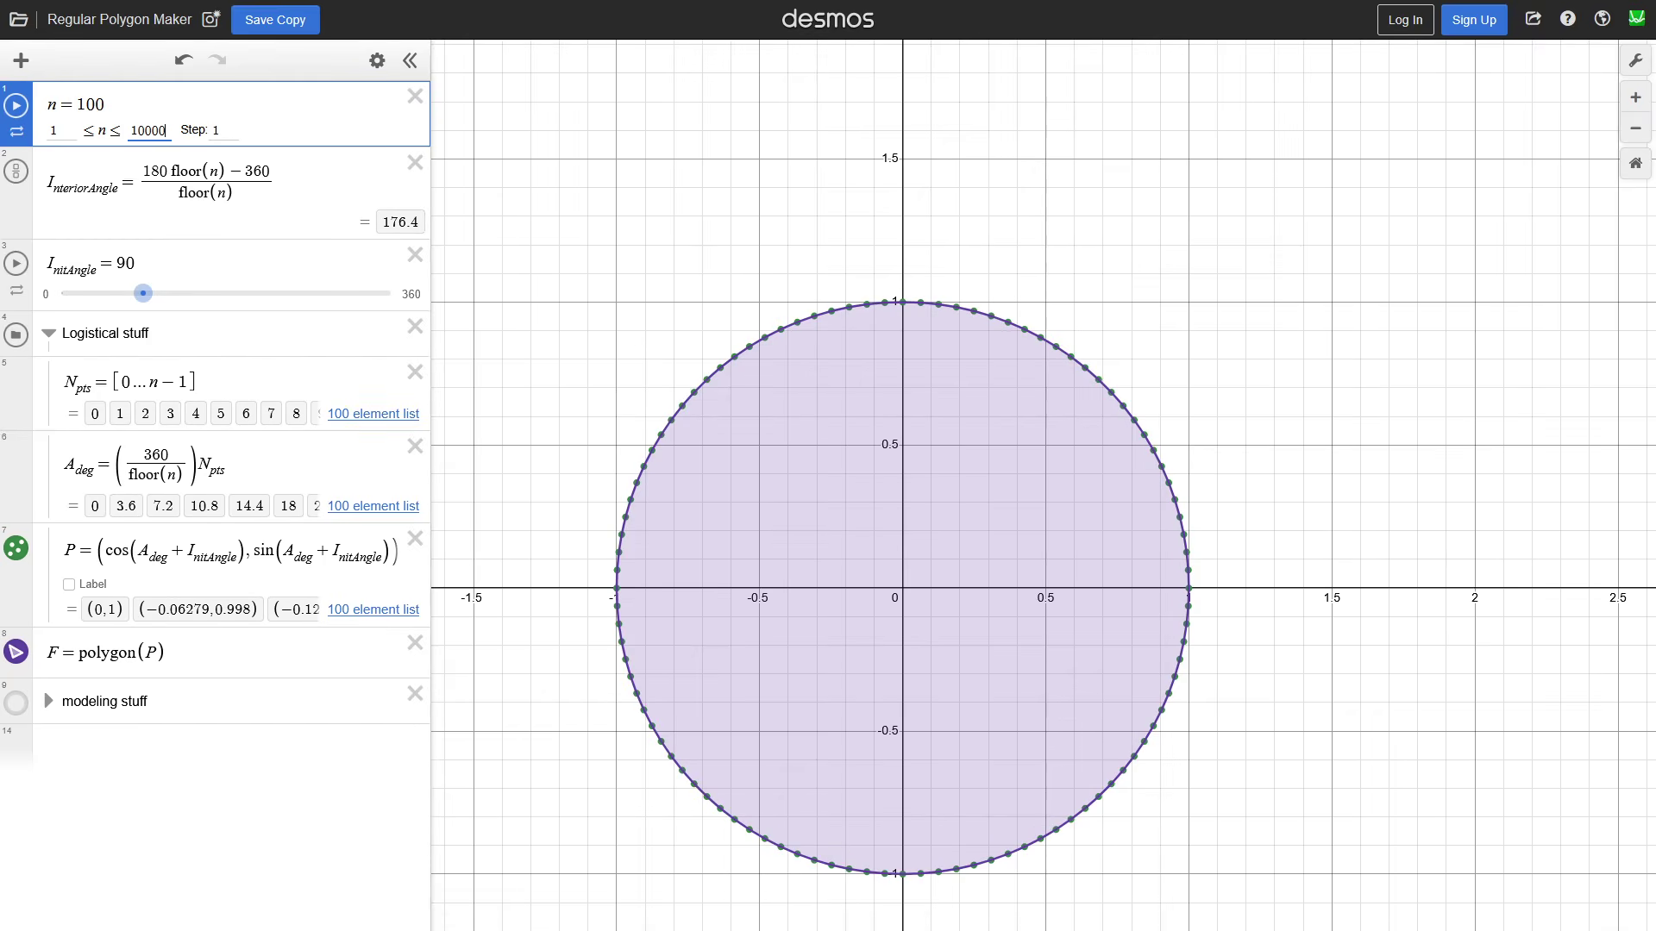
left_click(699, 235)
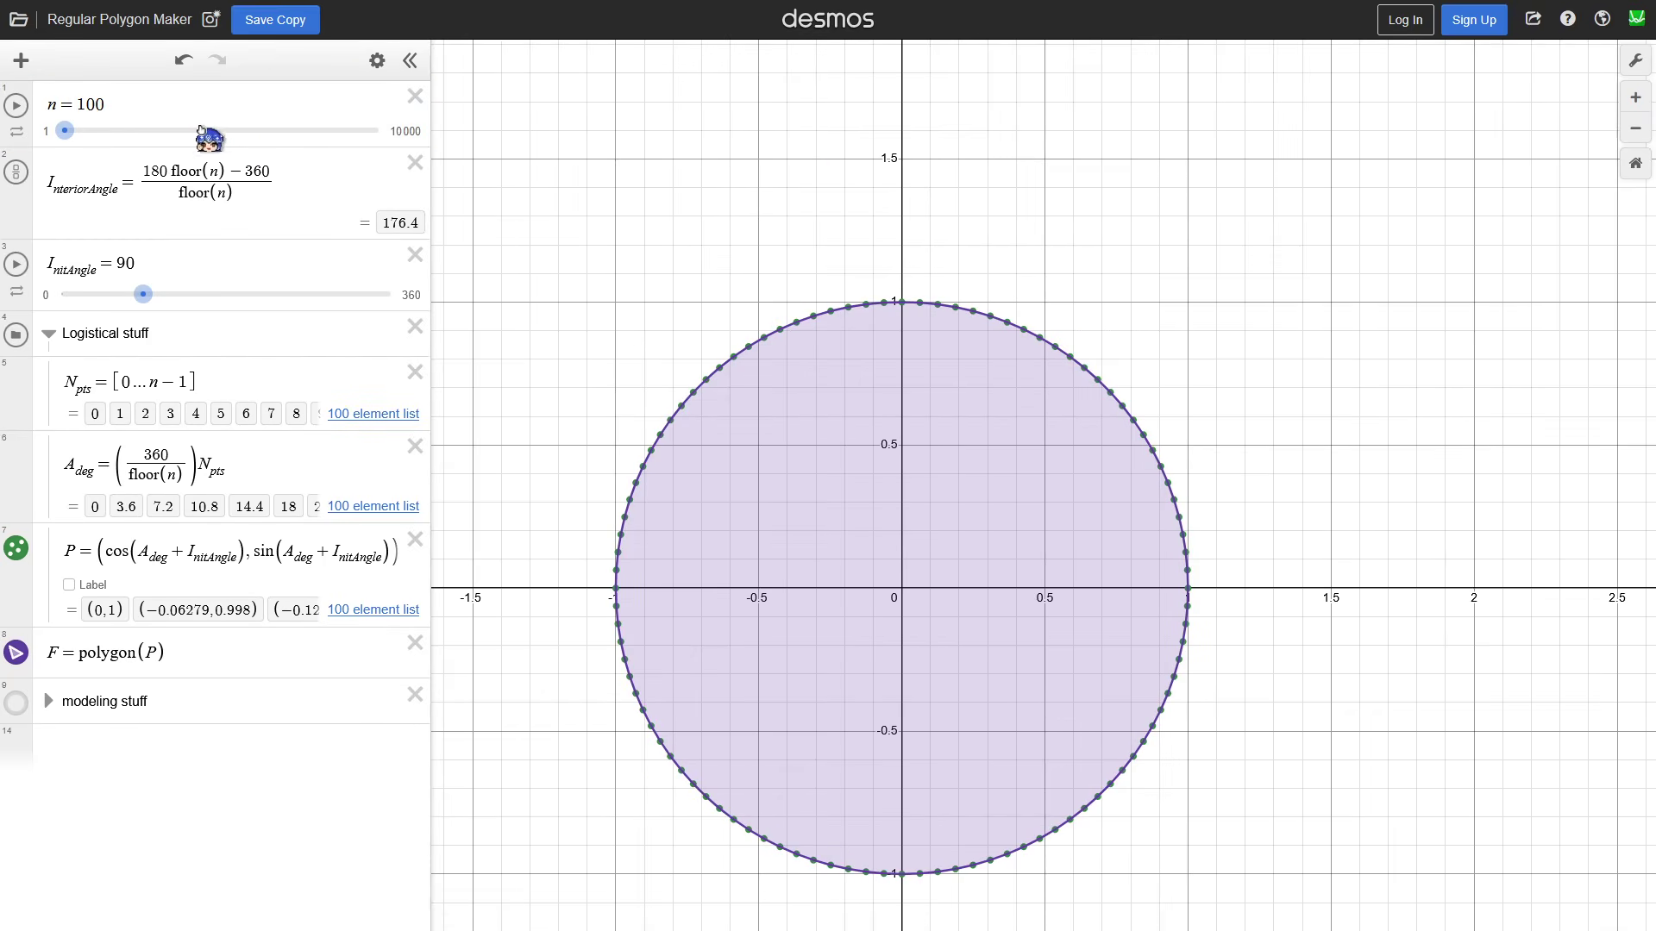
left_click_drag(66, 131, 443, 146)
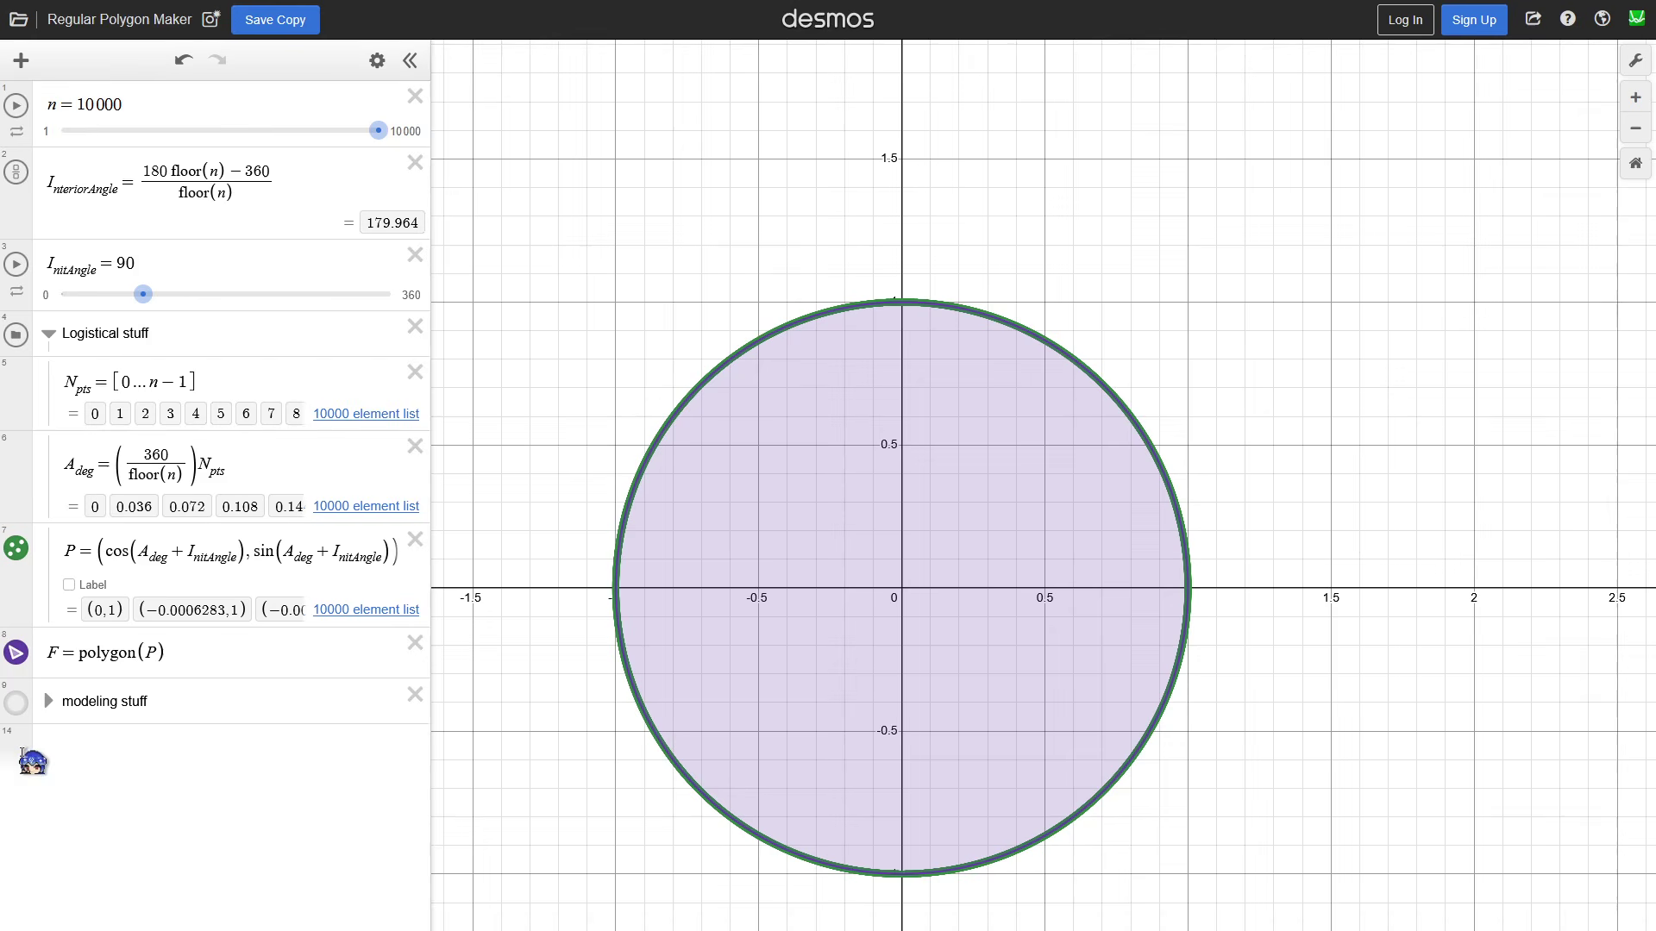
Expand the "modeling stuff" folder and show only the radius segment r(x) from its graphs
left_click(50, 701)
scroll(123, 806, "down", 1)
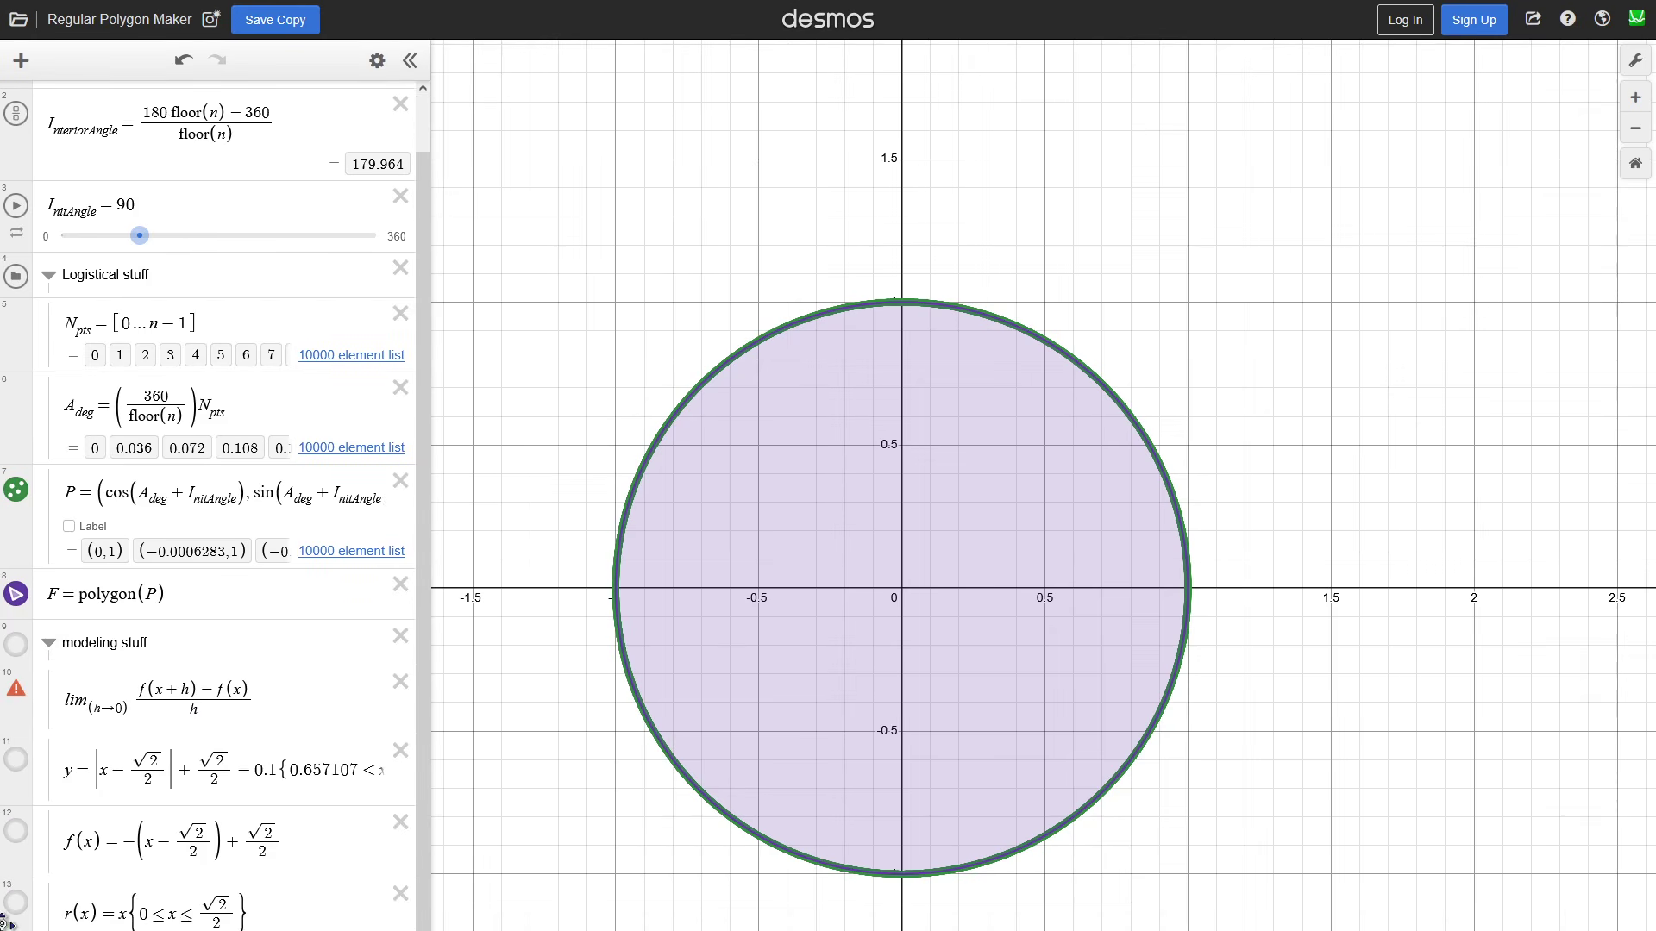
left_click(19, 906)
left_click(19, 906)
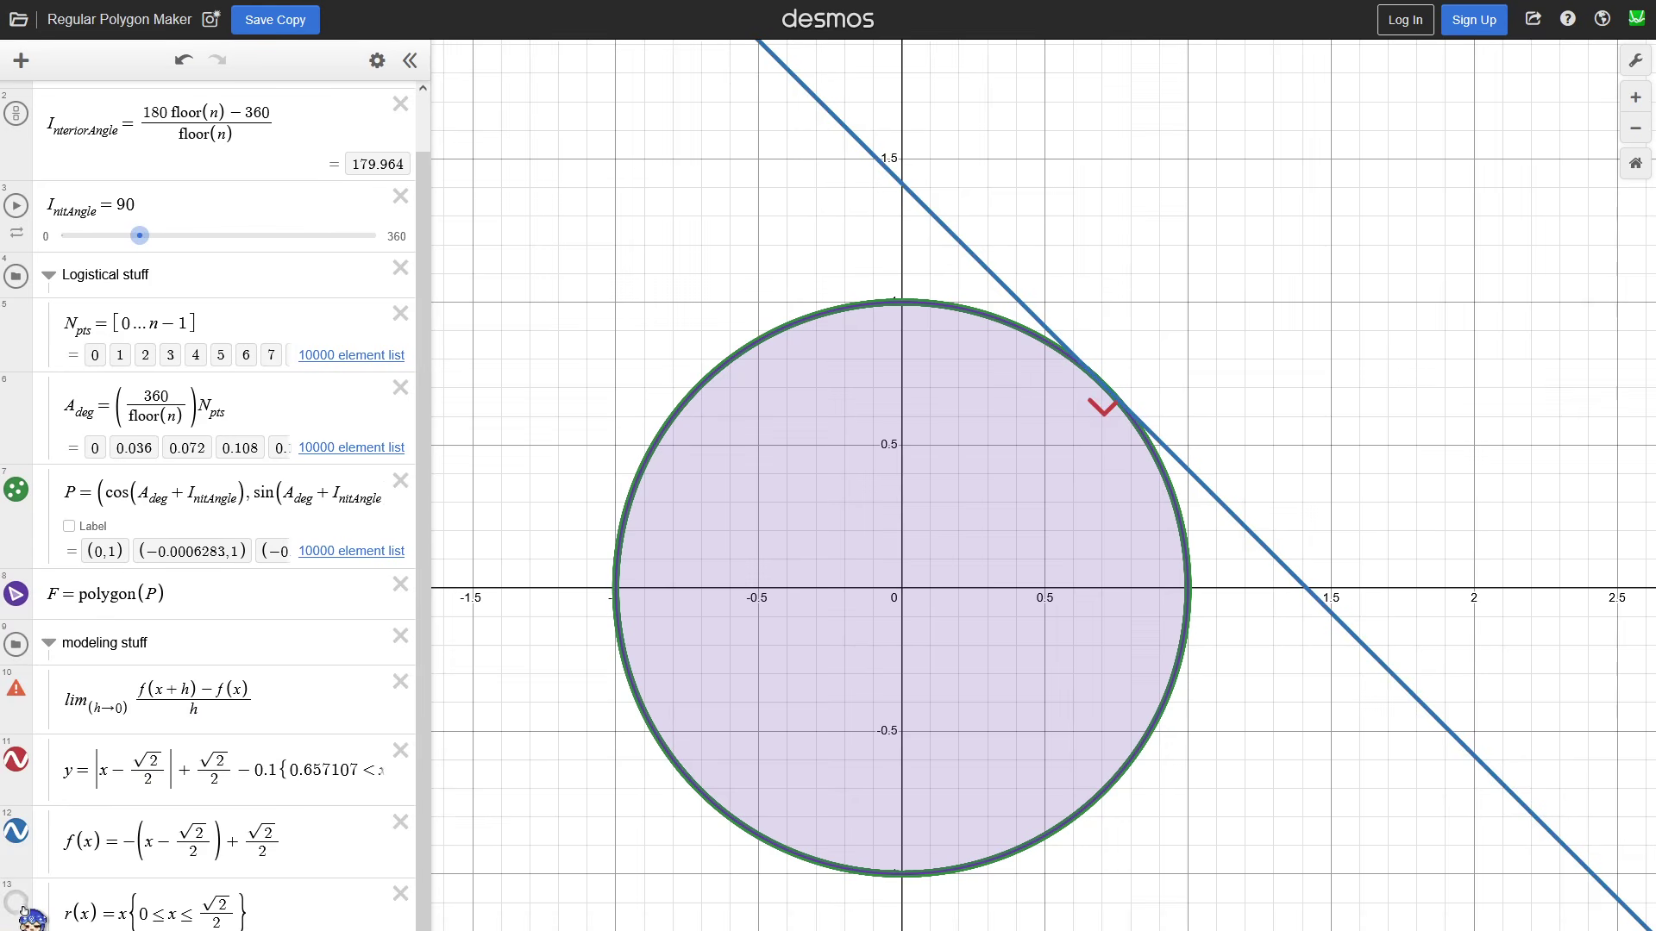
left_click(16, 833)
left_click(15, 760)
left_click(16, 902)
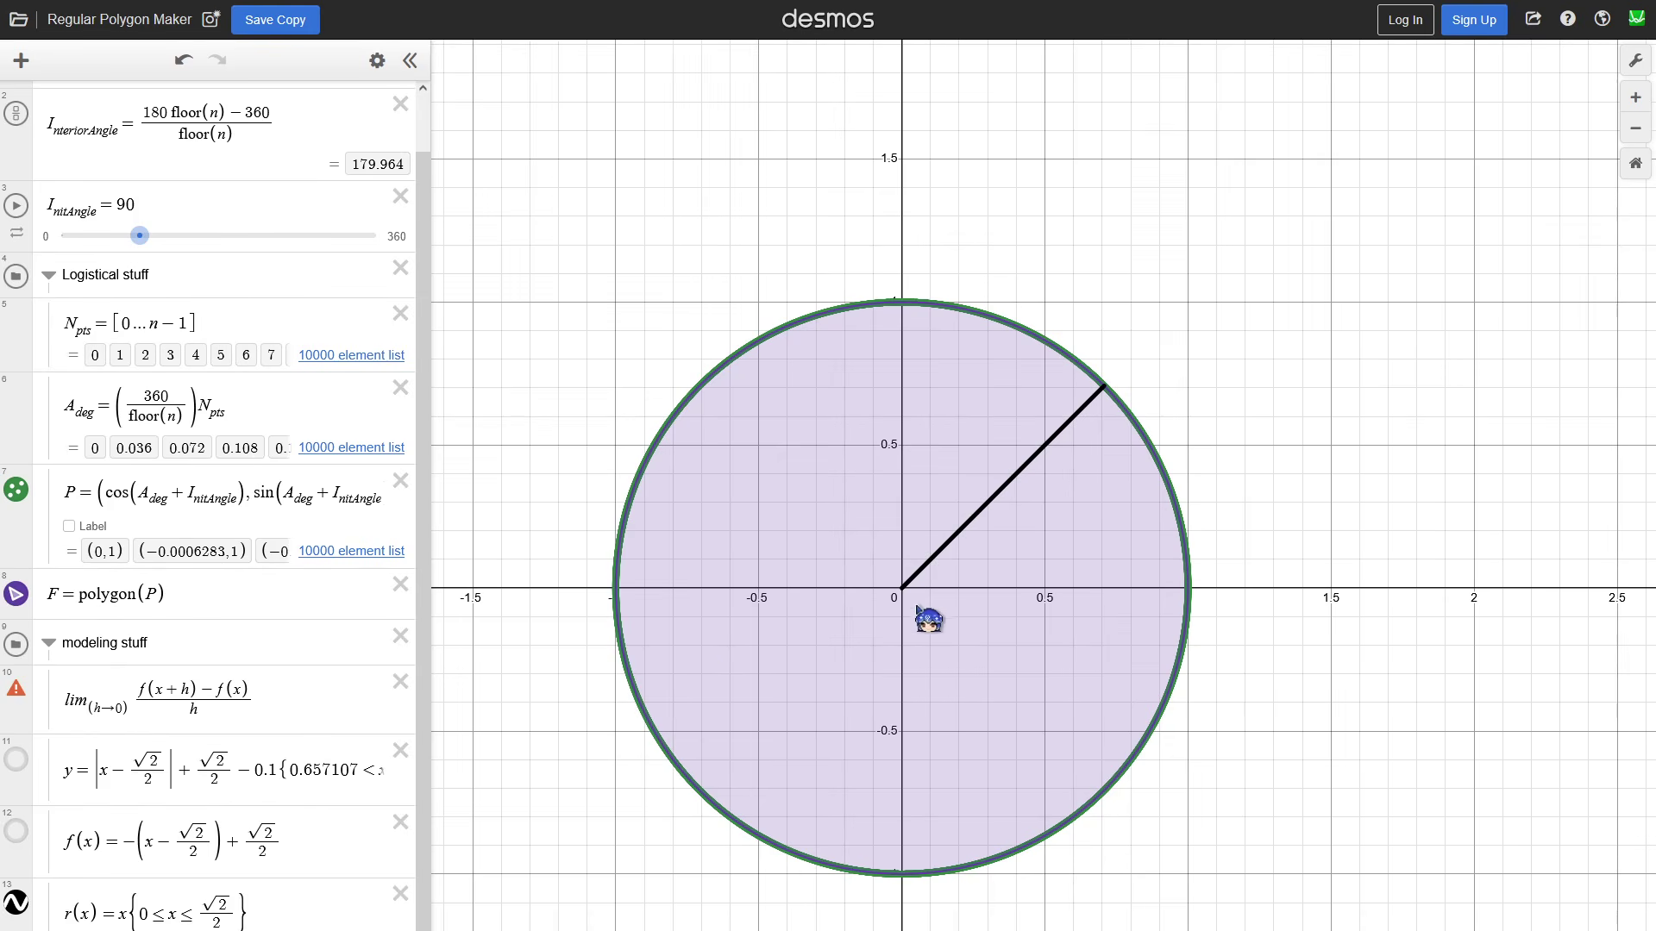
Hide the radius segment r(x) and show the tangent line f(x) instead
left_click(905, 588)
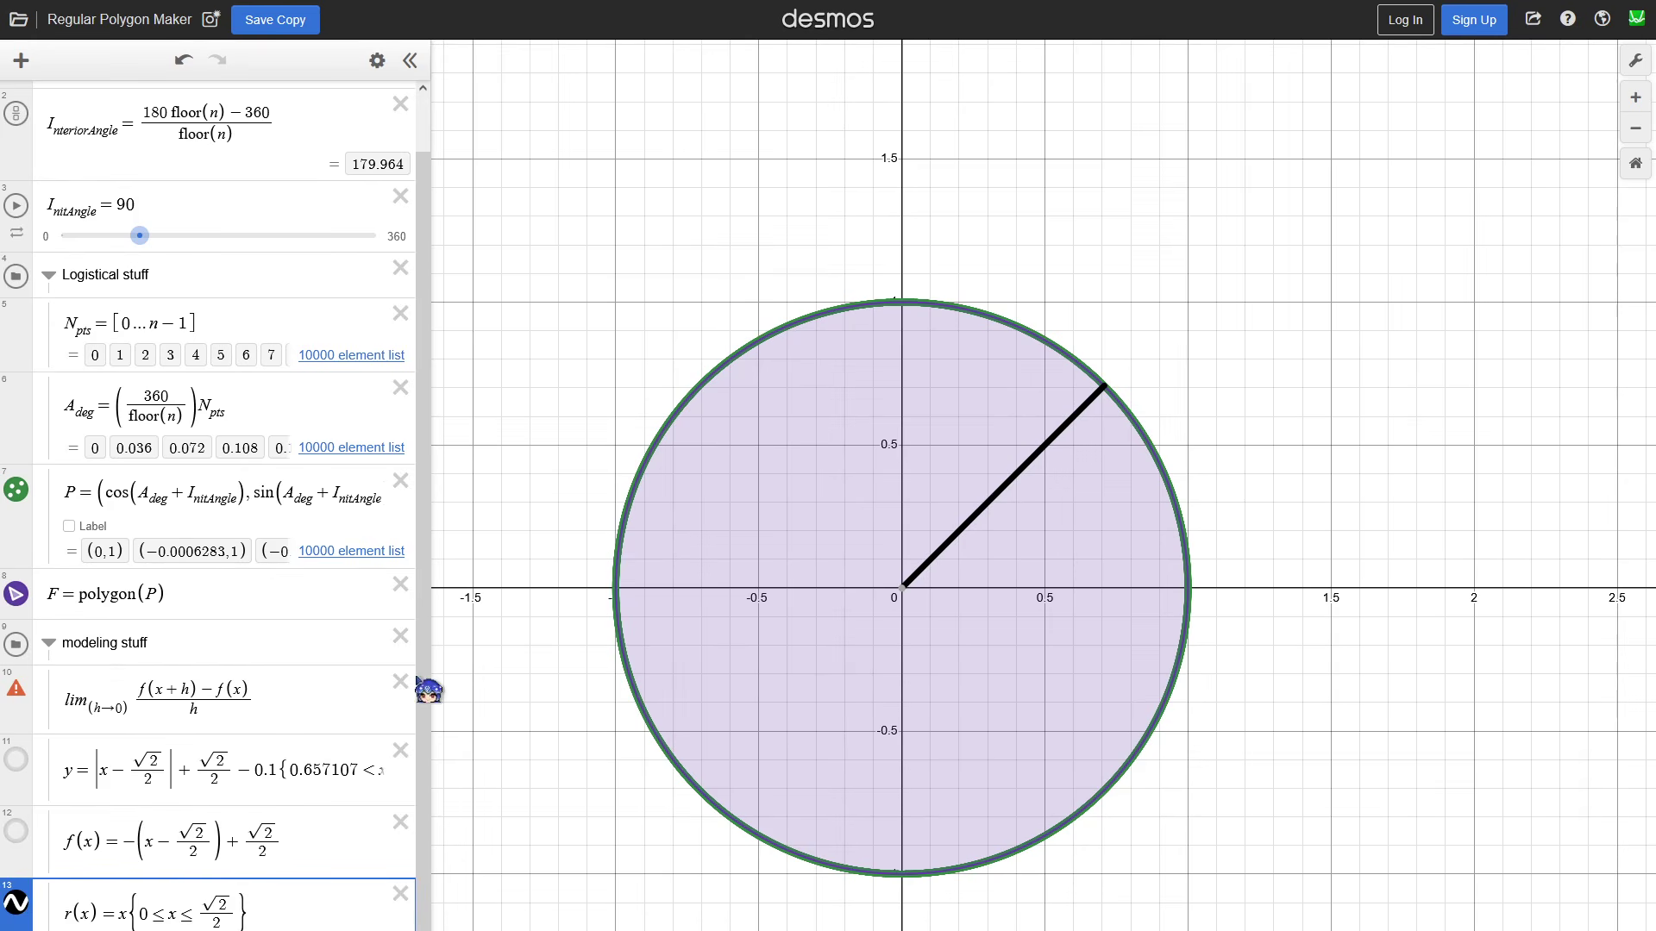
left_click(16, 902)
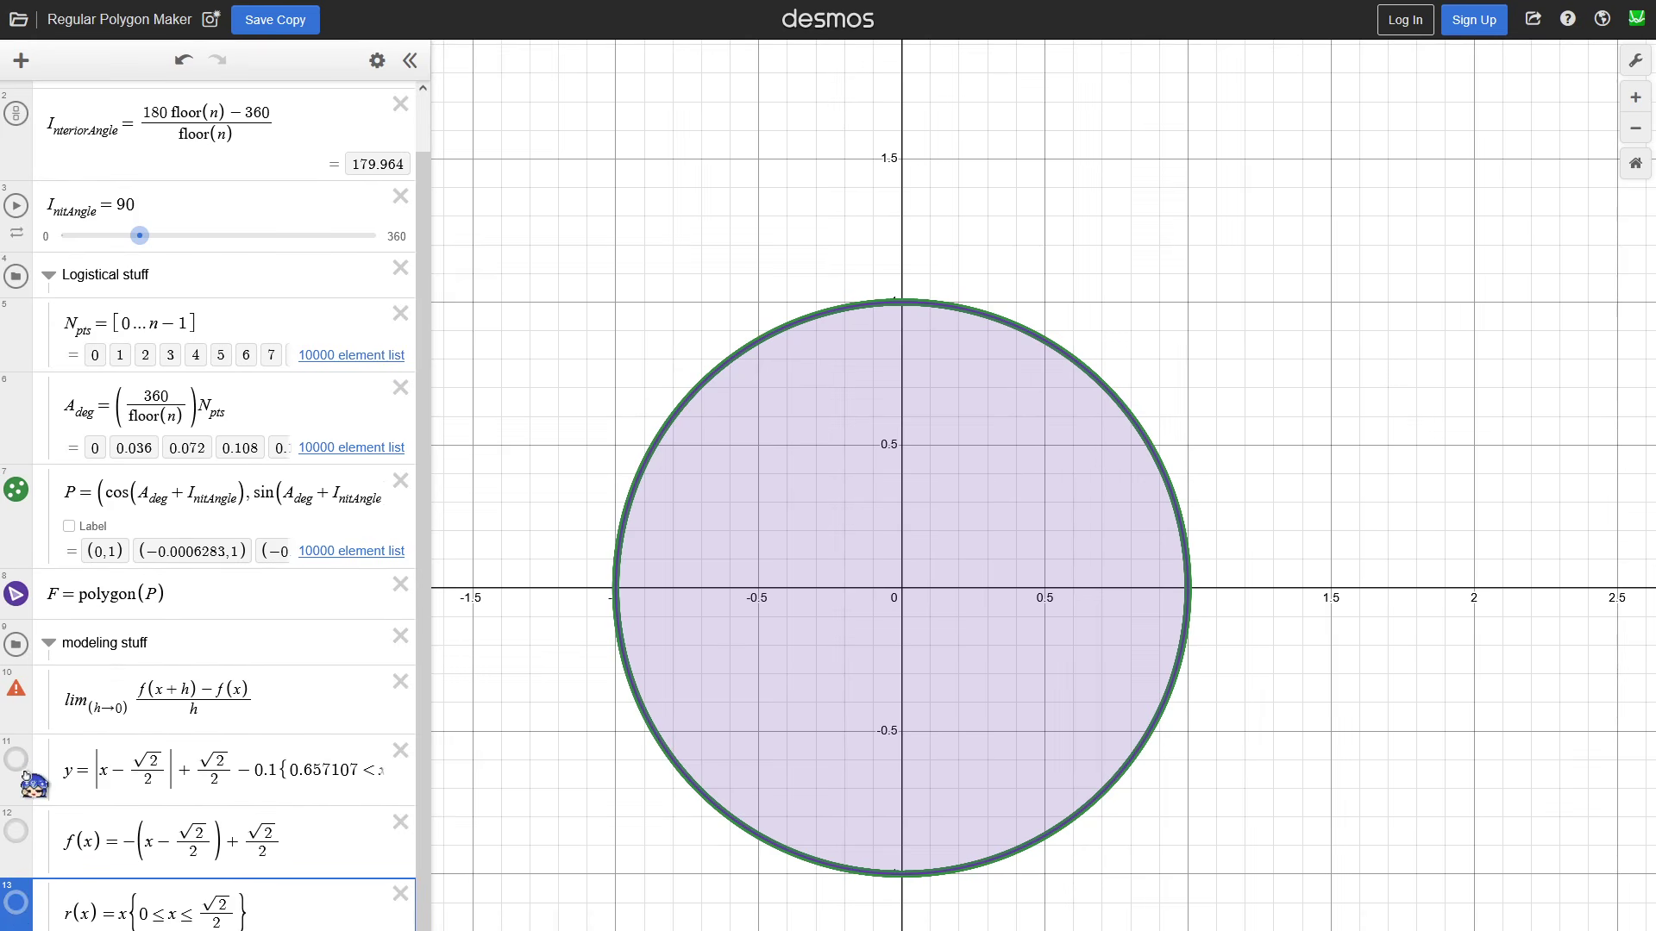
left_click(17, 761)
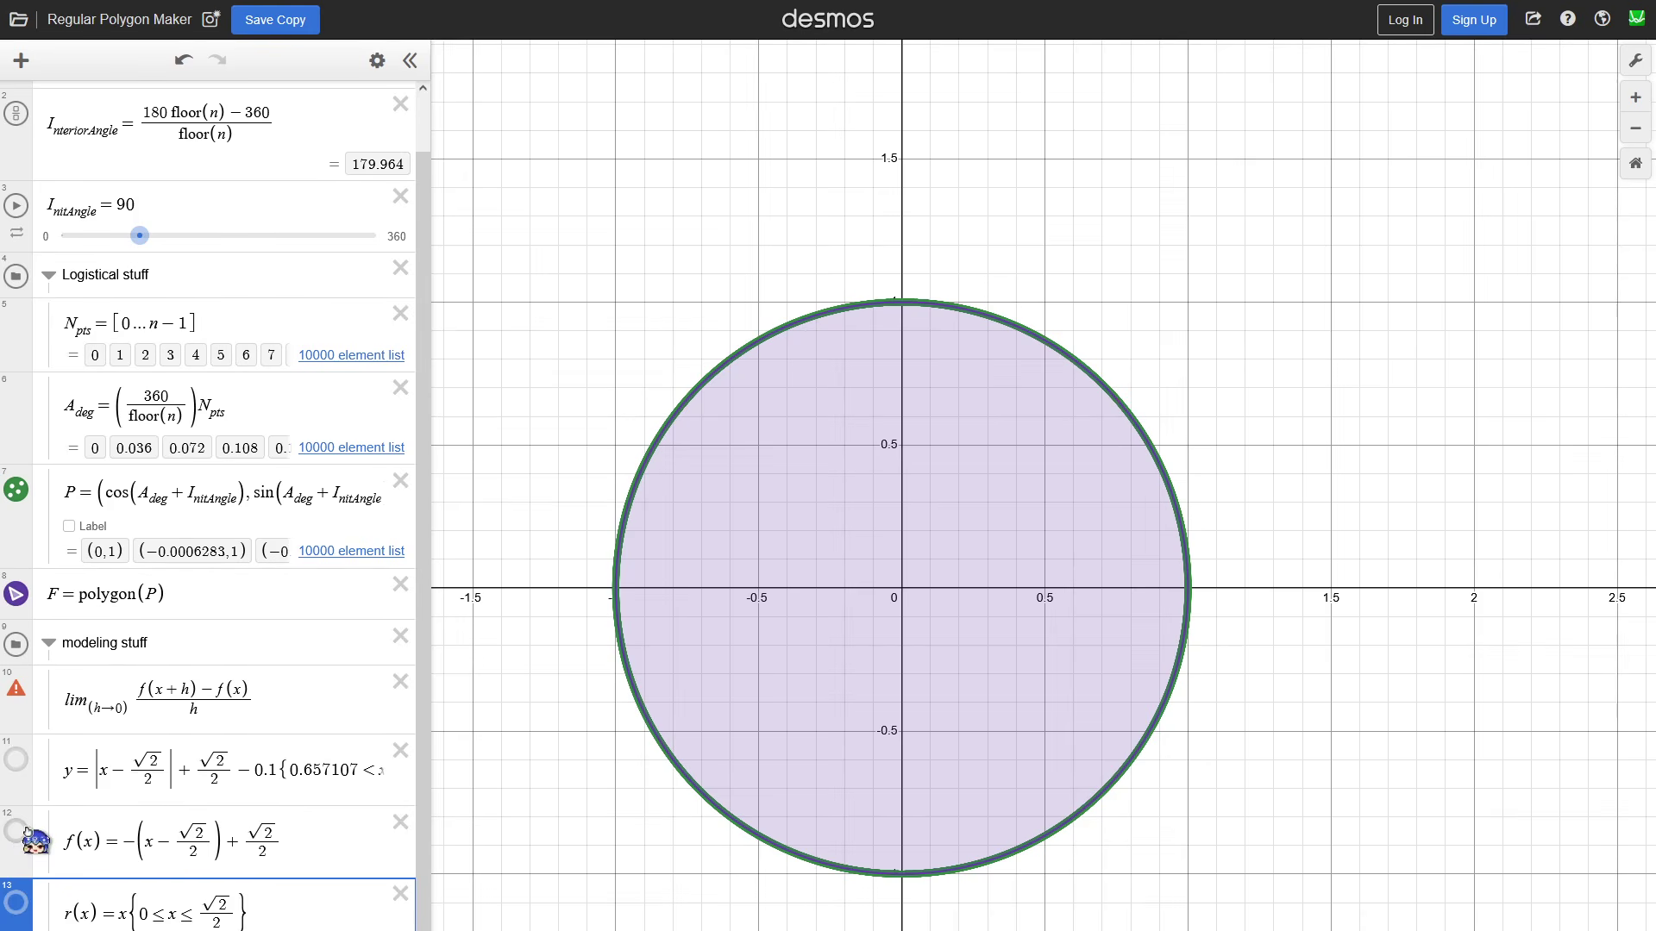
left_click(20, 831)
Trace points along the tangent line f(x), including its y-intercept and the area where it touches the circle
left_click(1205, 483)
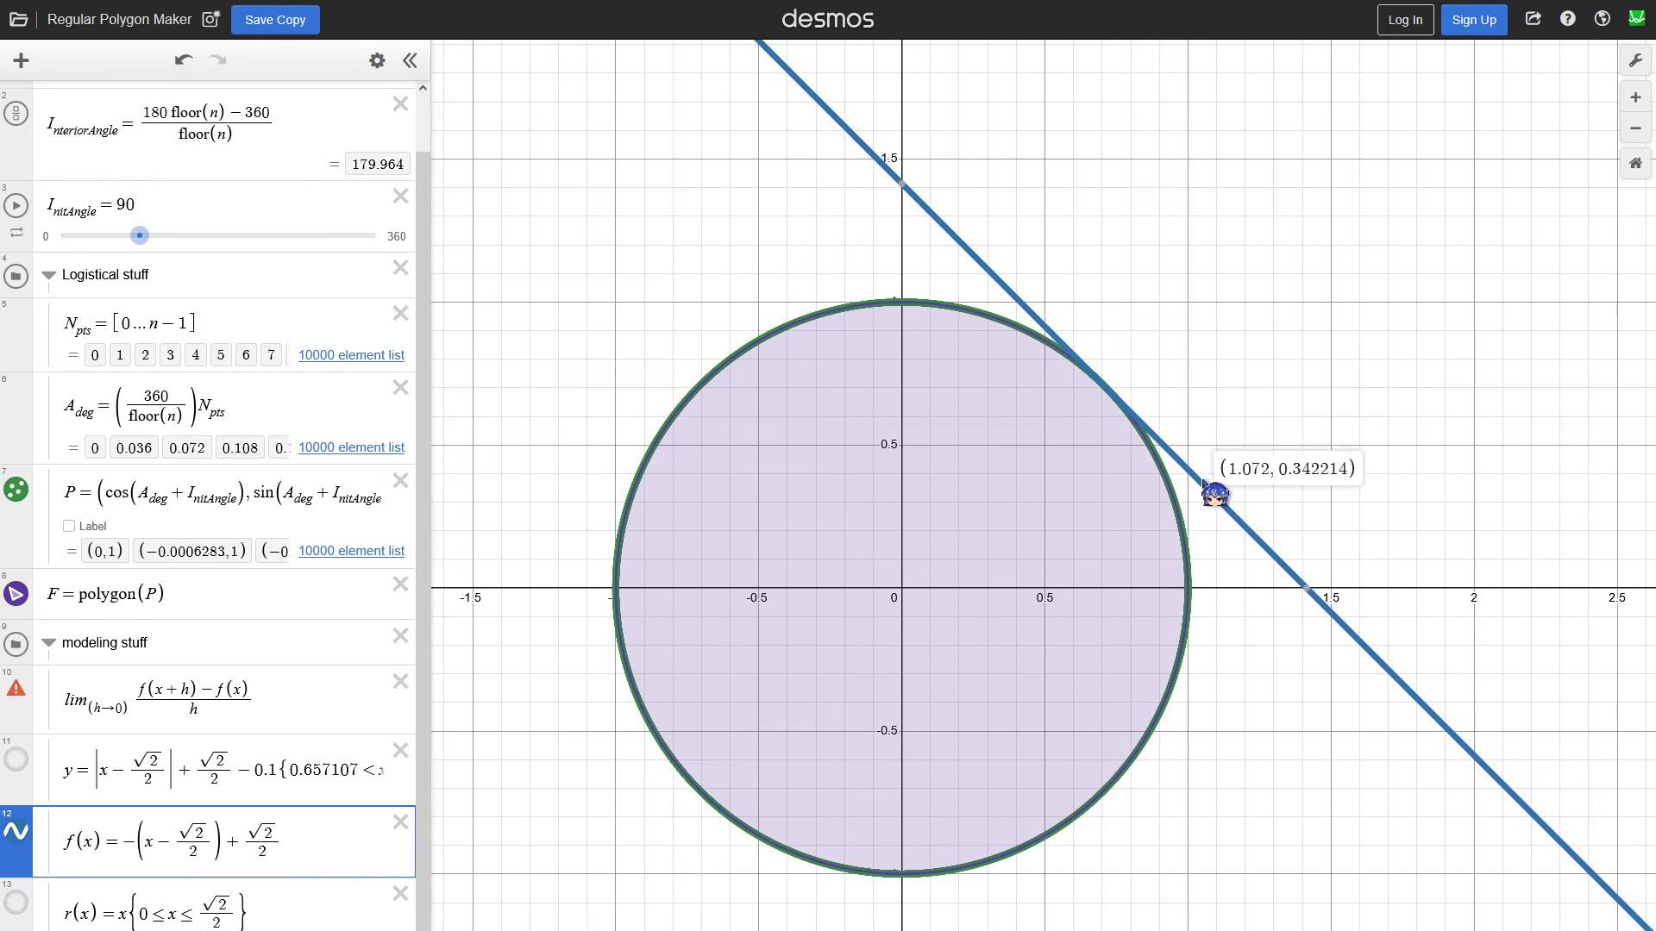
left_click(902, 183)
left_click(1026, 307)
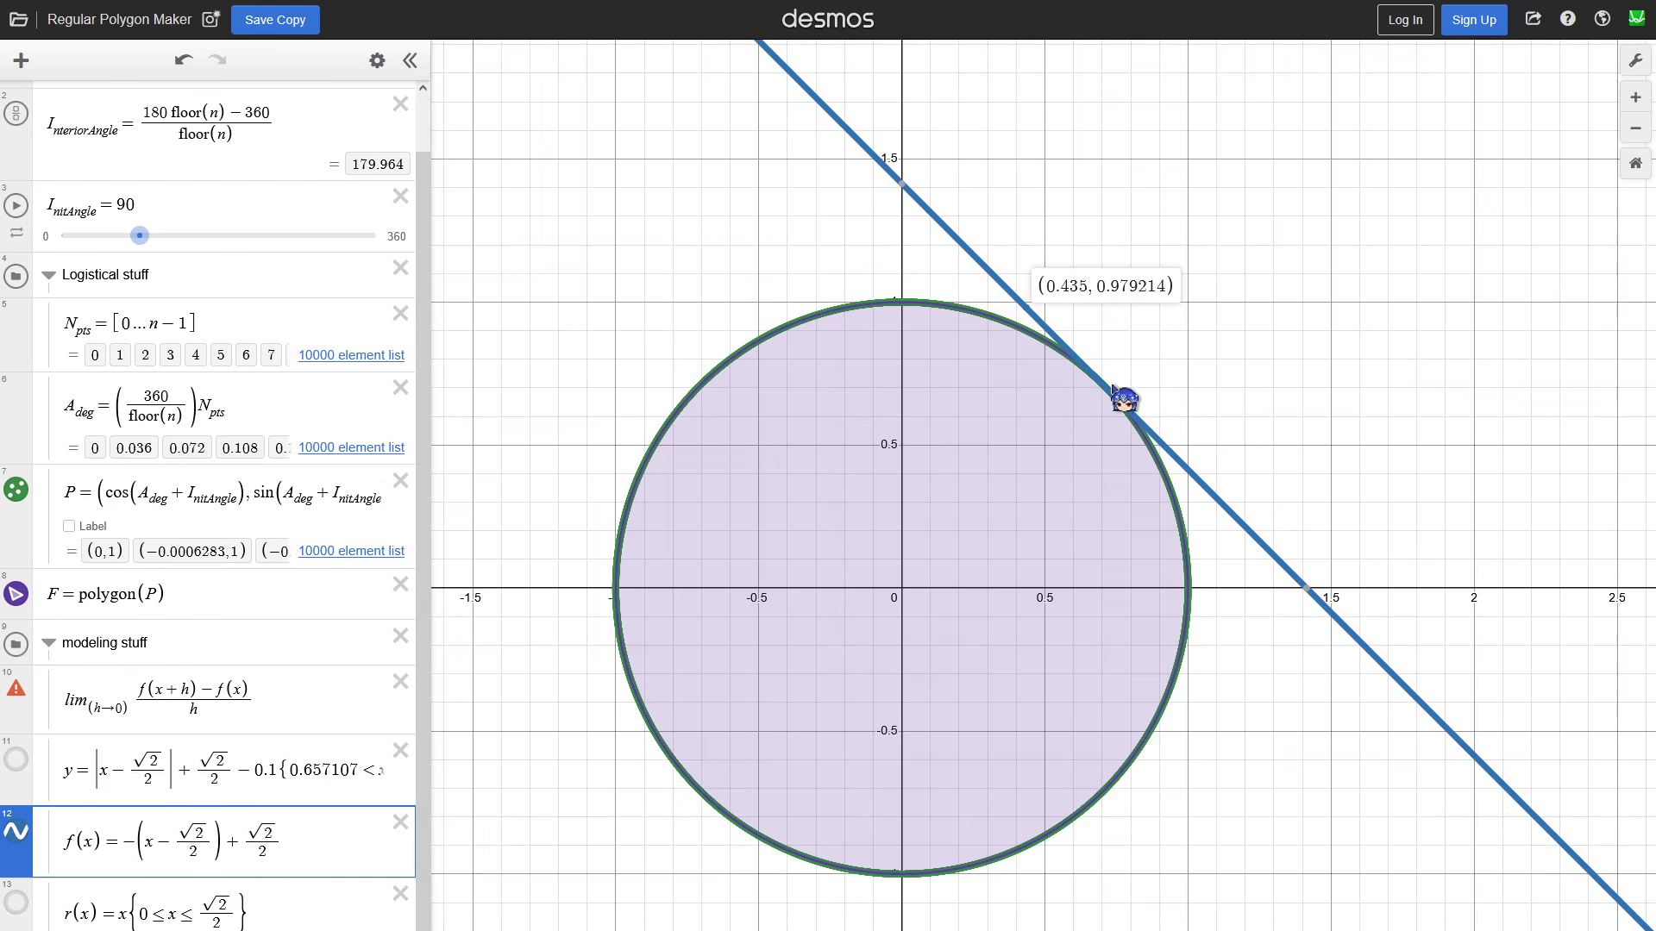
left_click(1114, 392)
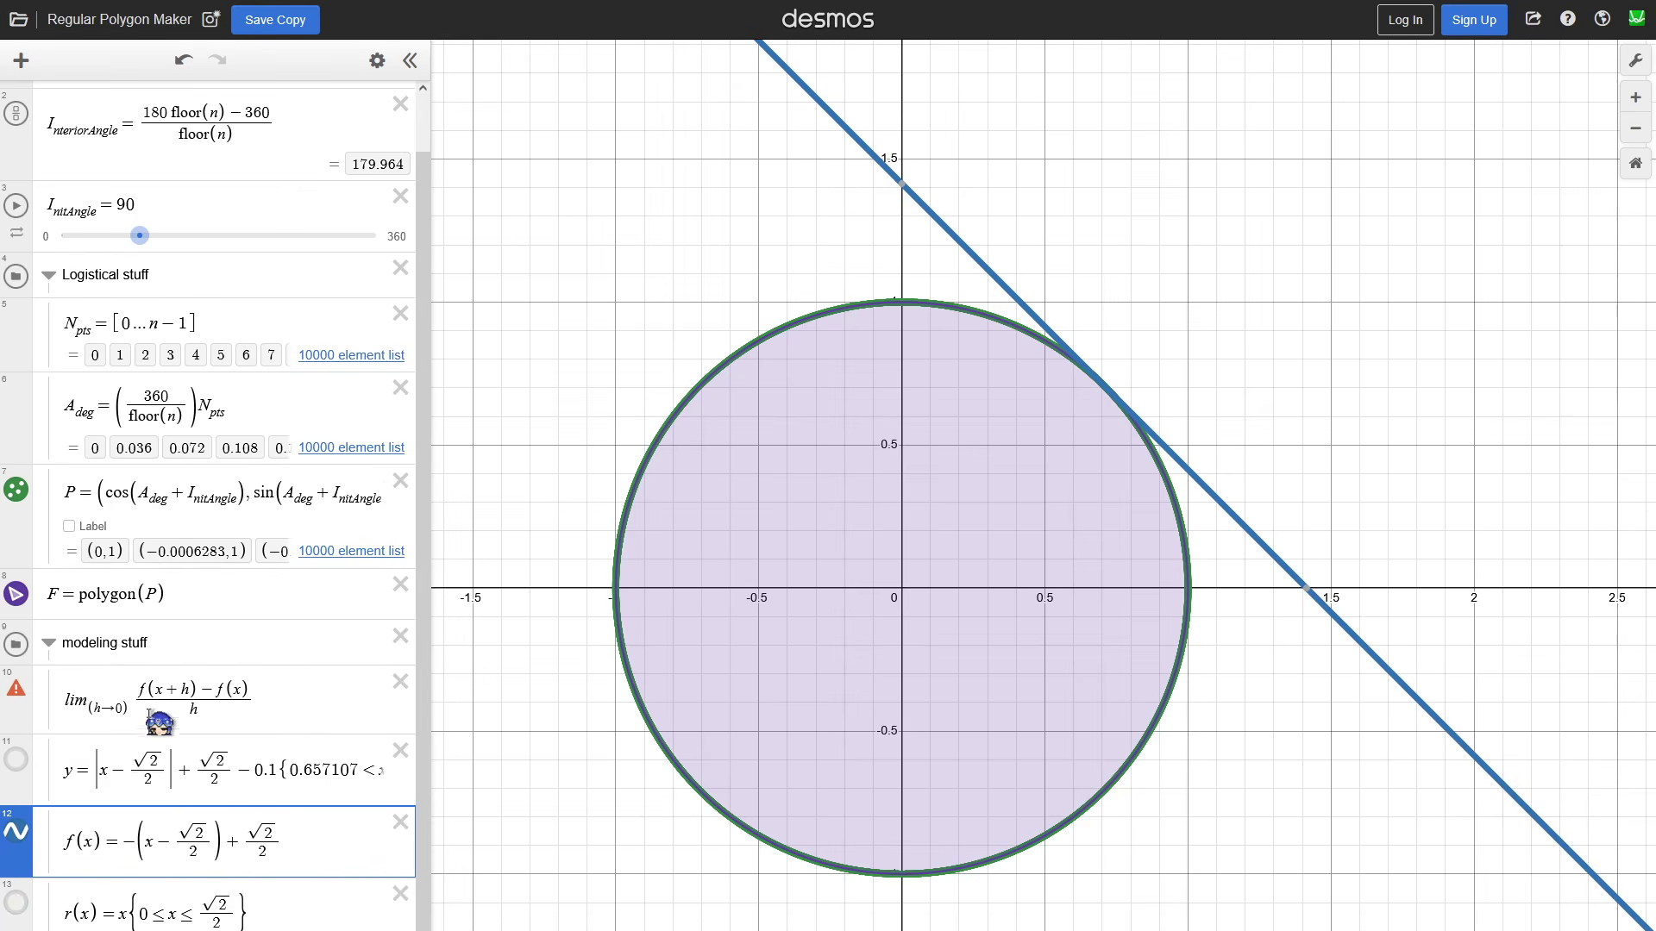
Examine the difference quotient limit expression and relate it to the tangent line around its contact point with the circle
left_click_drag(148, 687, 184, 716)
left_click(184, 720)
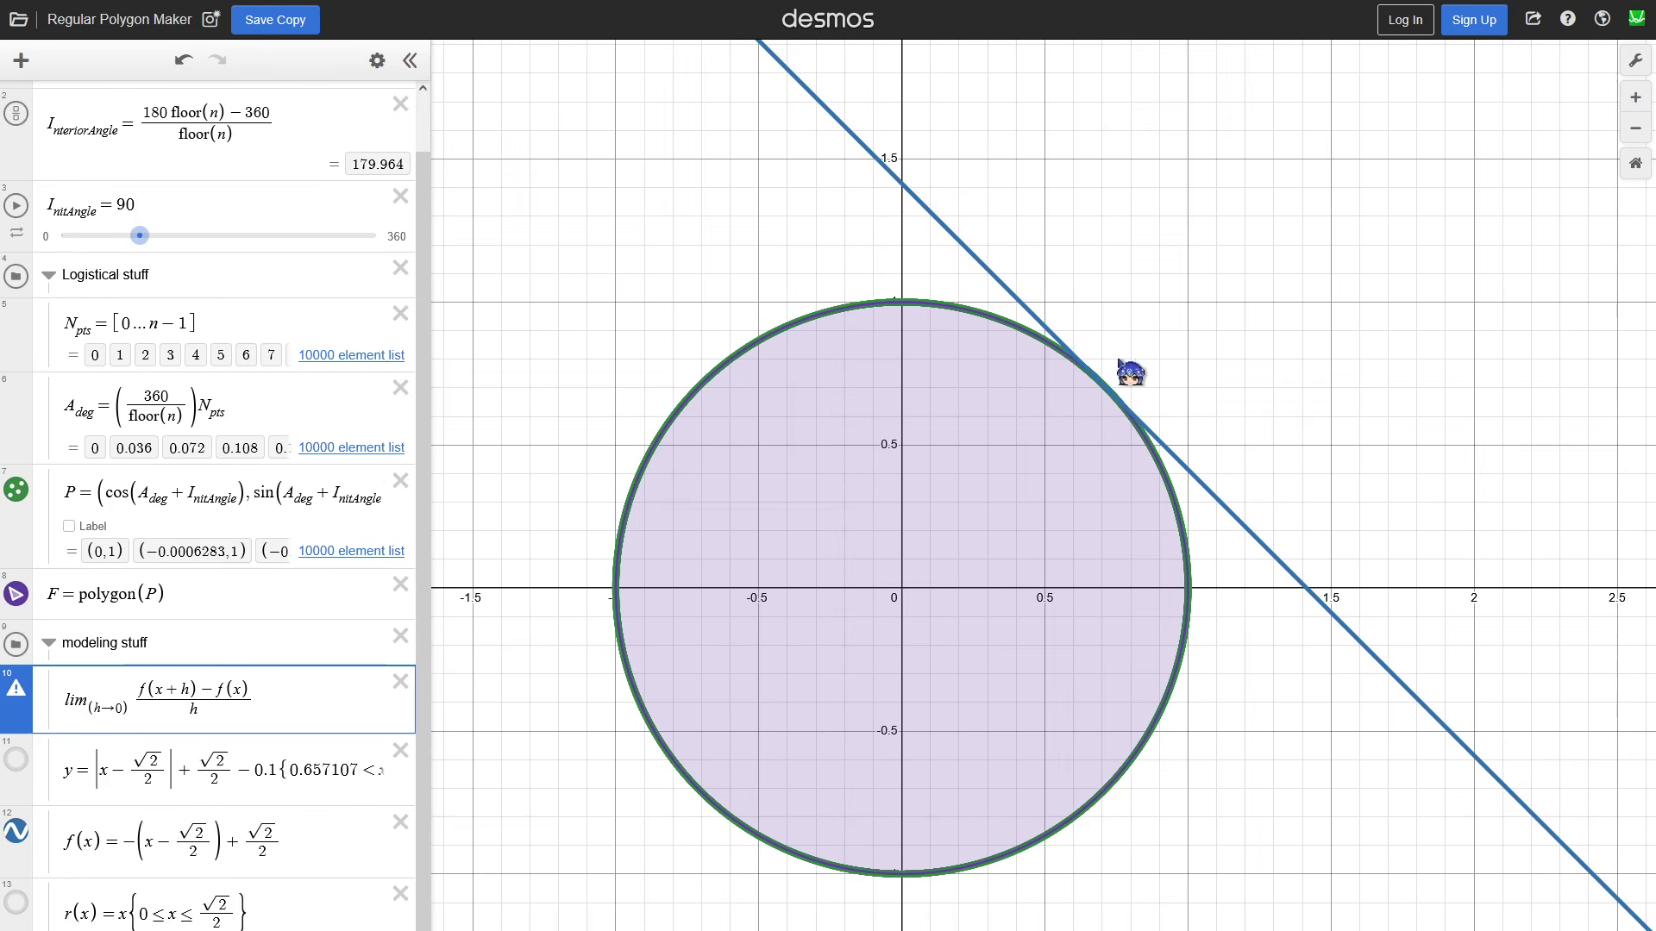
left_click(1075, 357)
left_click(1272, 443)
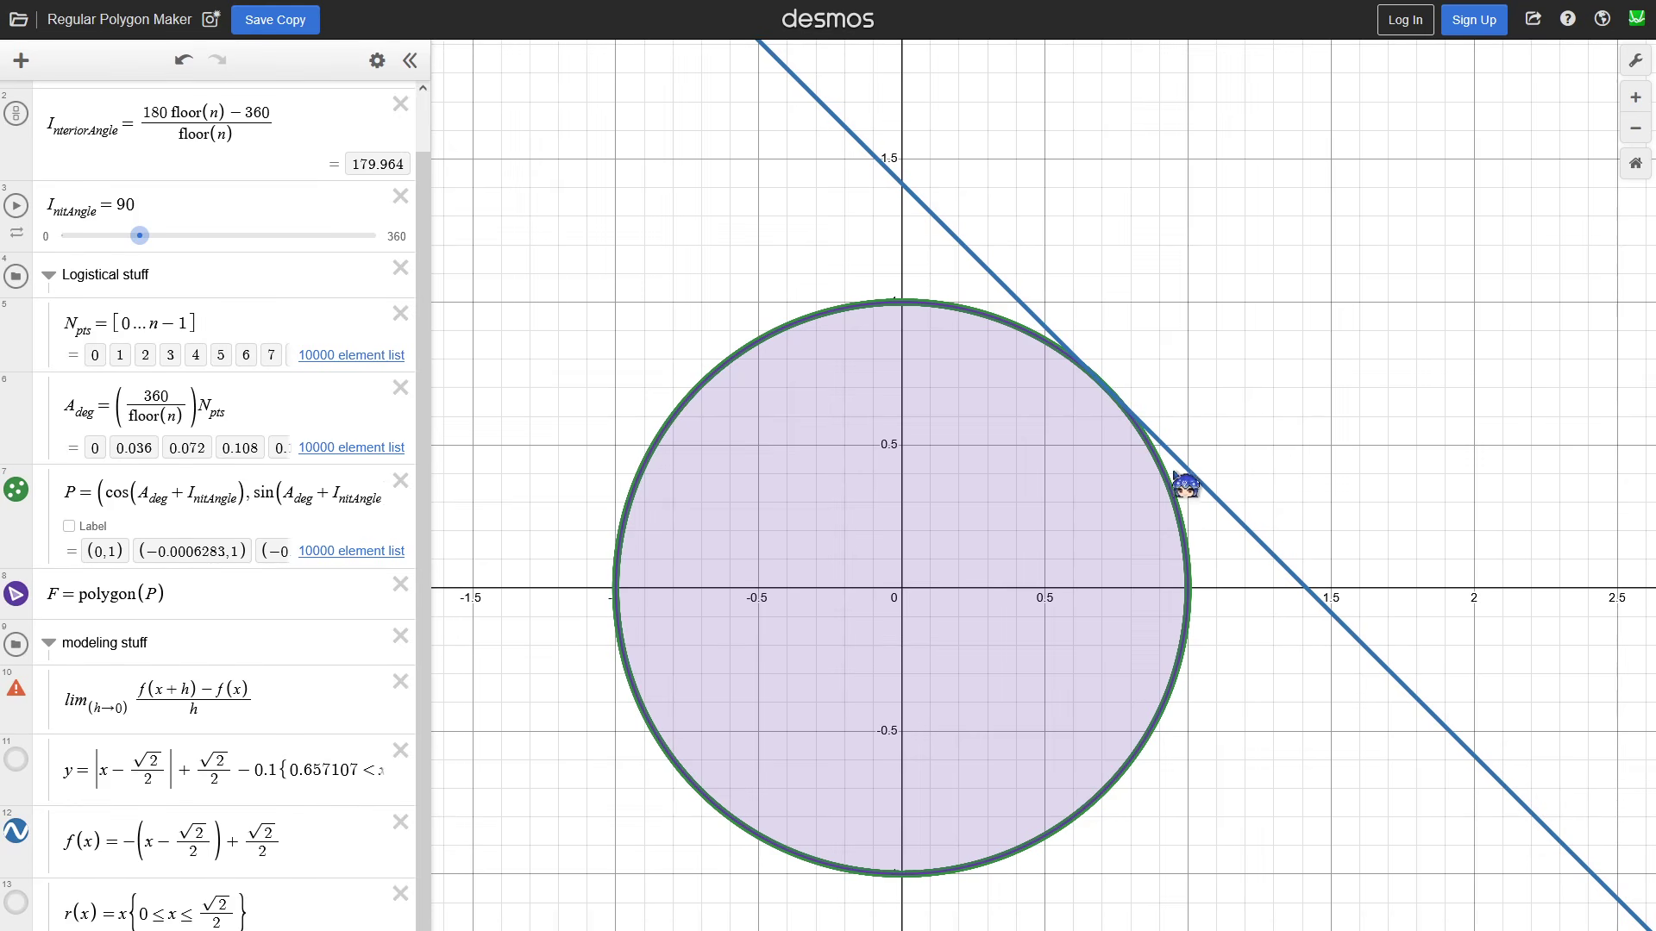
left_click(1121, 407)
left_click_drag(1122, 414, 1091, 379)
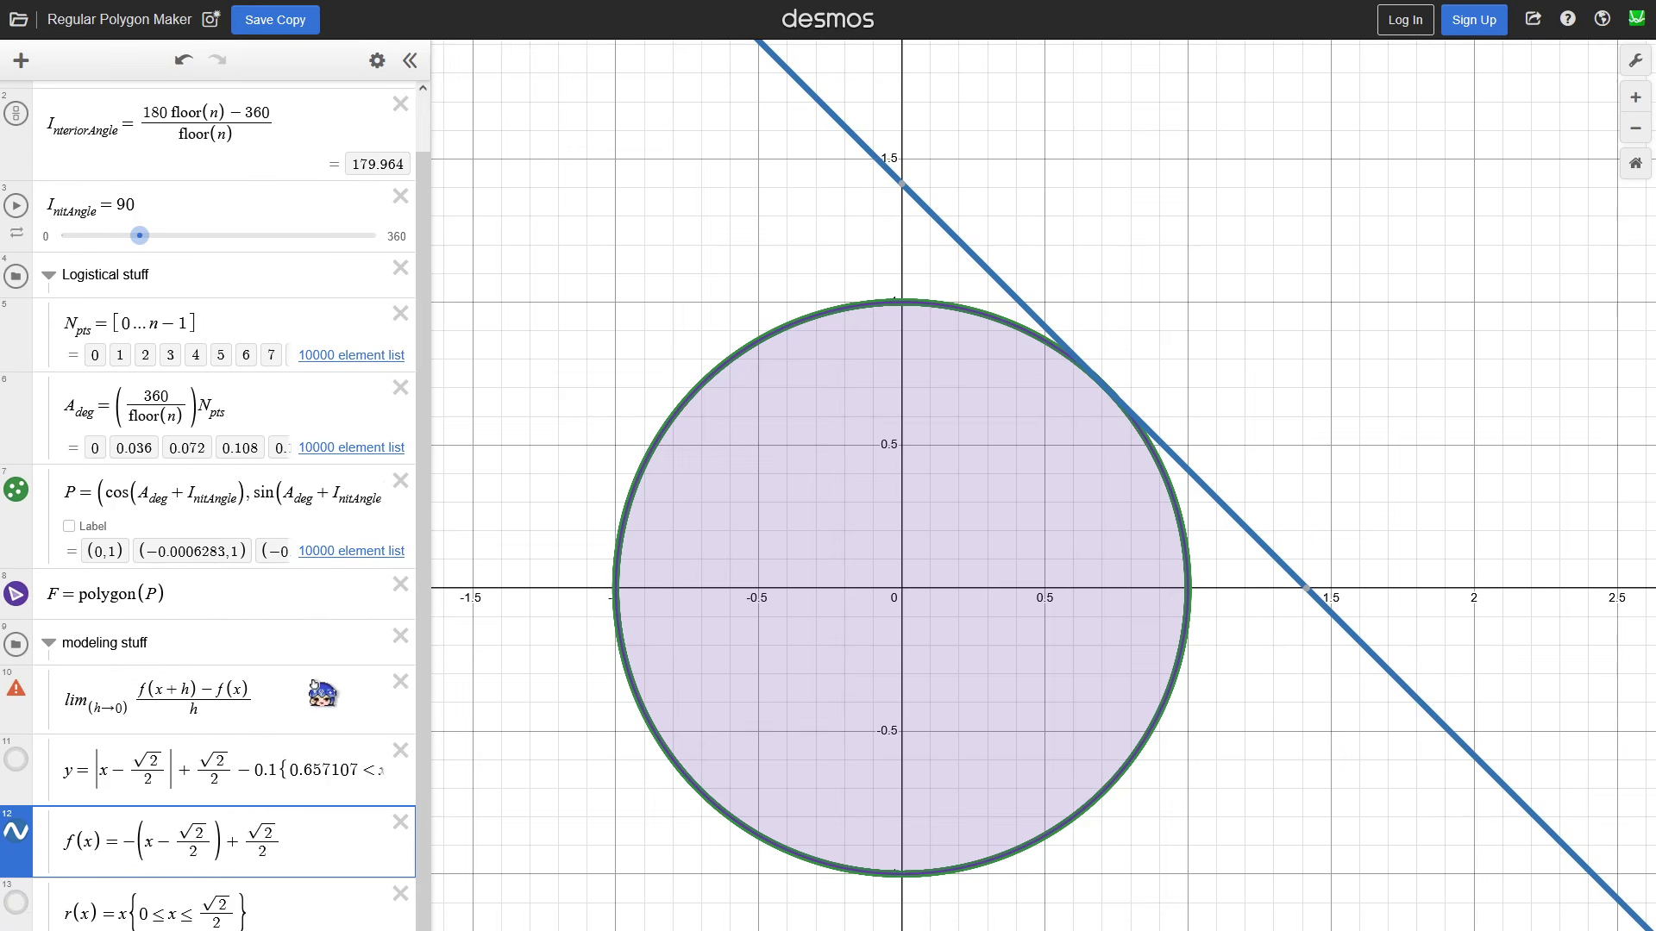
Show the right-angle marker and the radius segment r(x) together with the tangent line
scroll(336, 638, "up", 1)
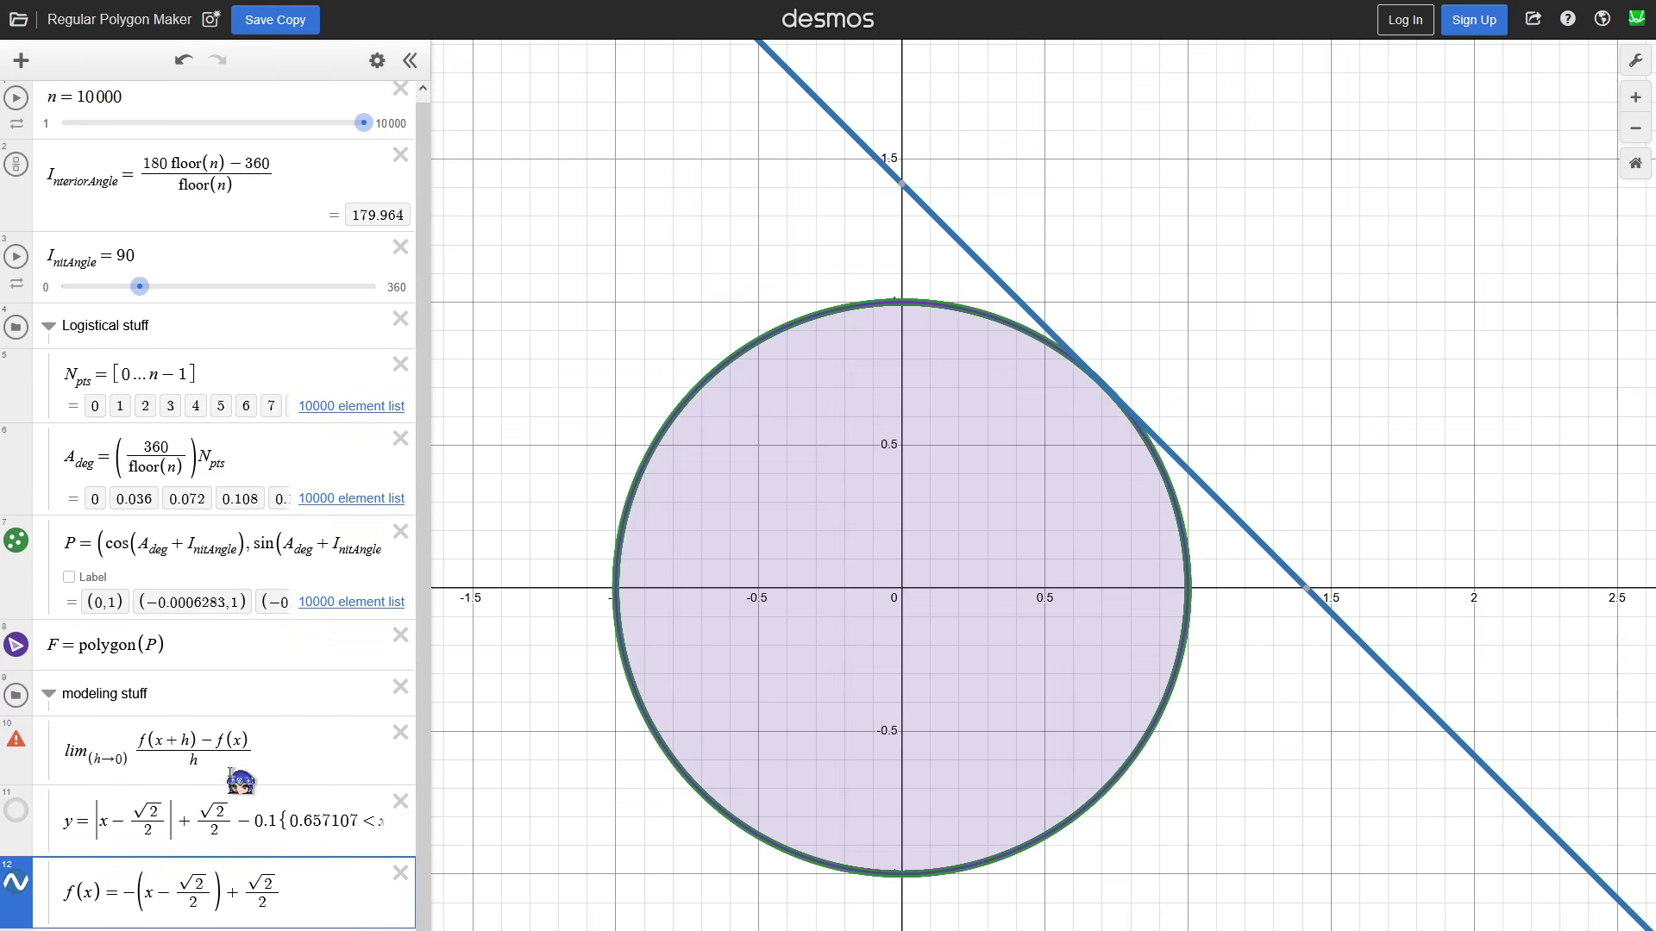
scroll(241, 771, "down", 1)
scroll(254, 774, "up", 1)
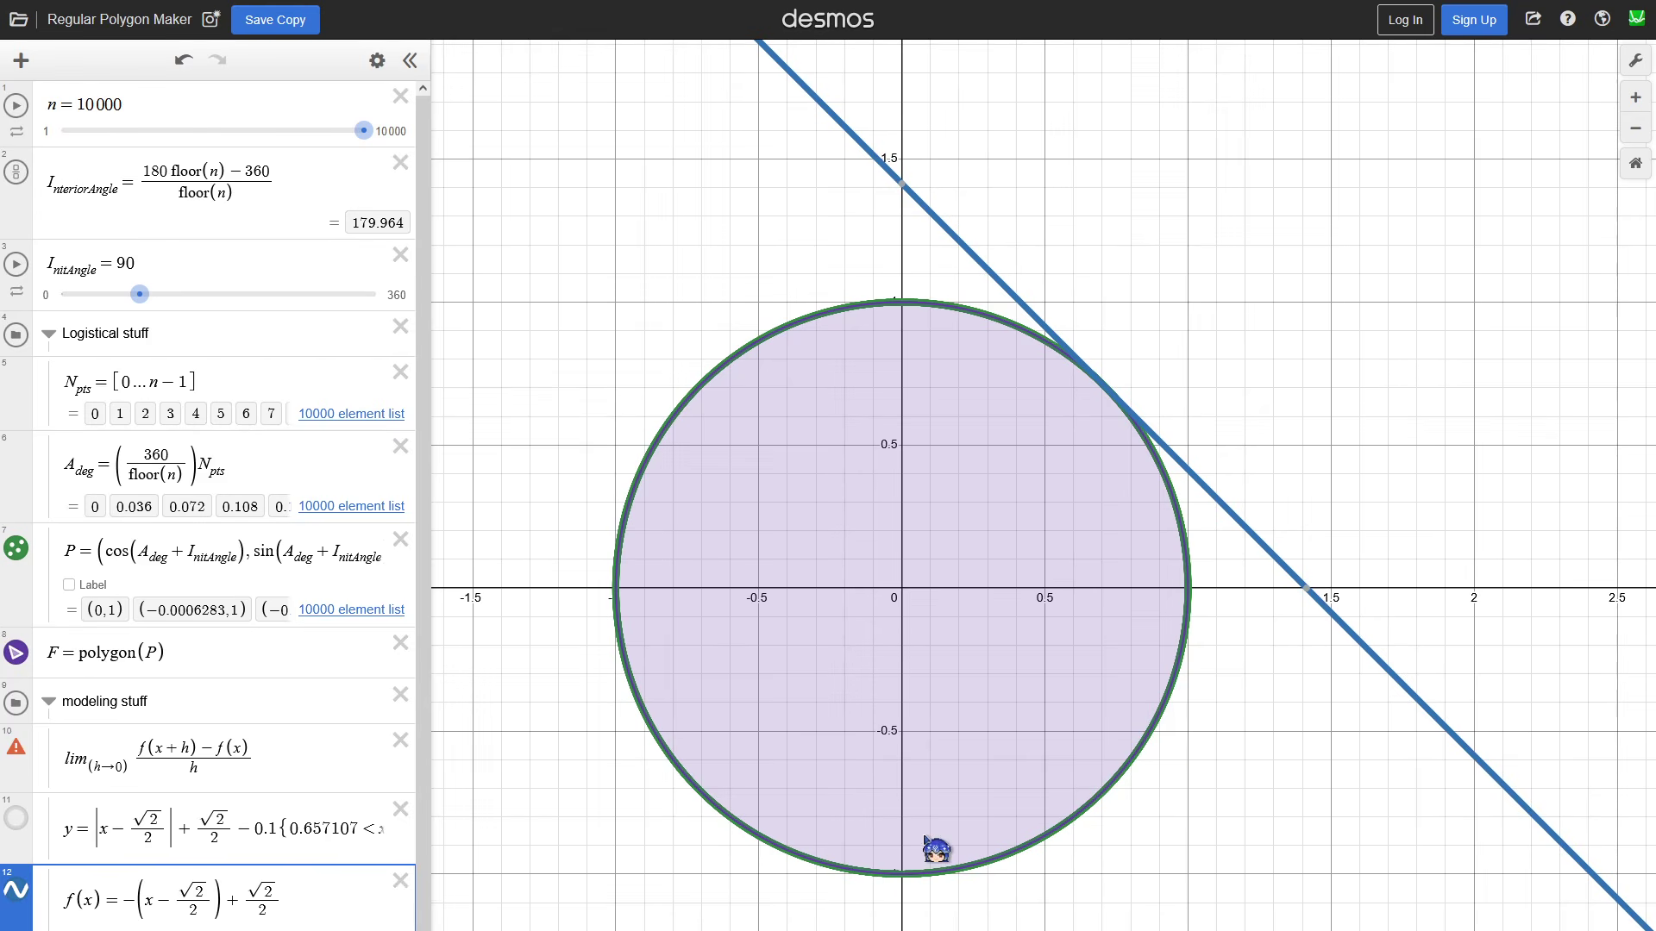
scroll(246, 741, "down", 1)
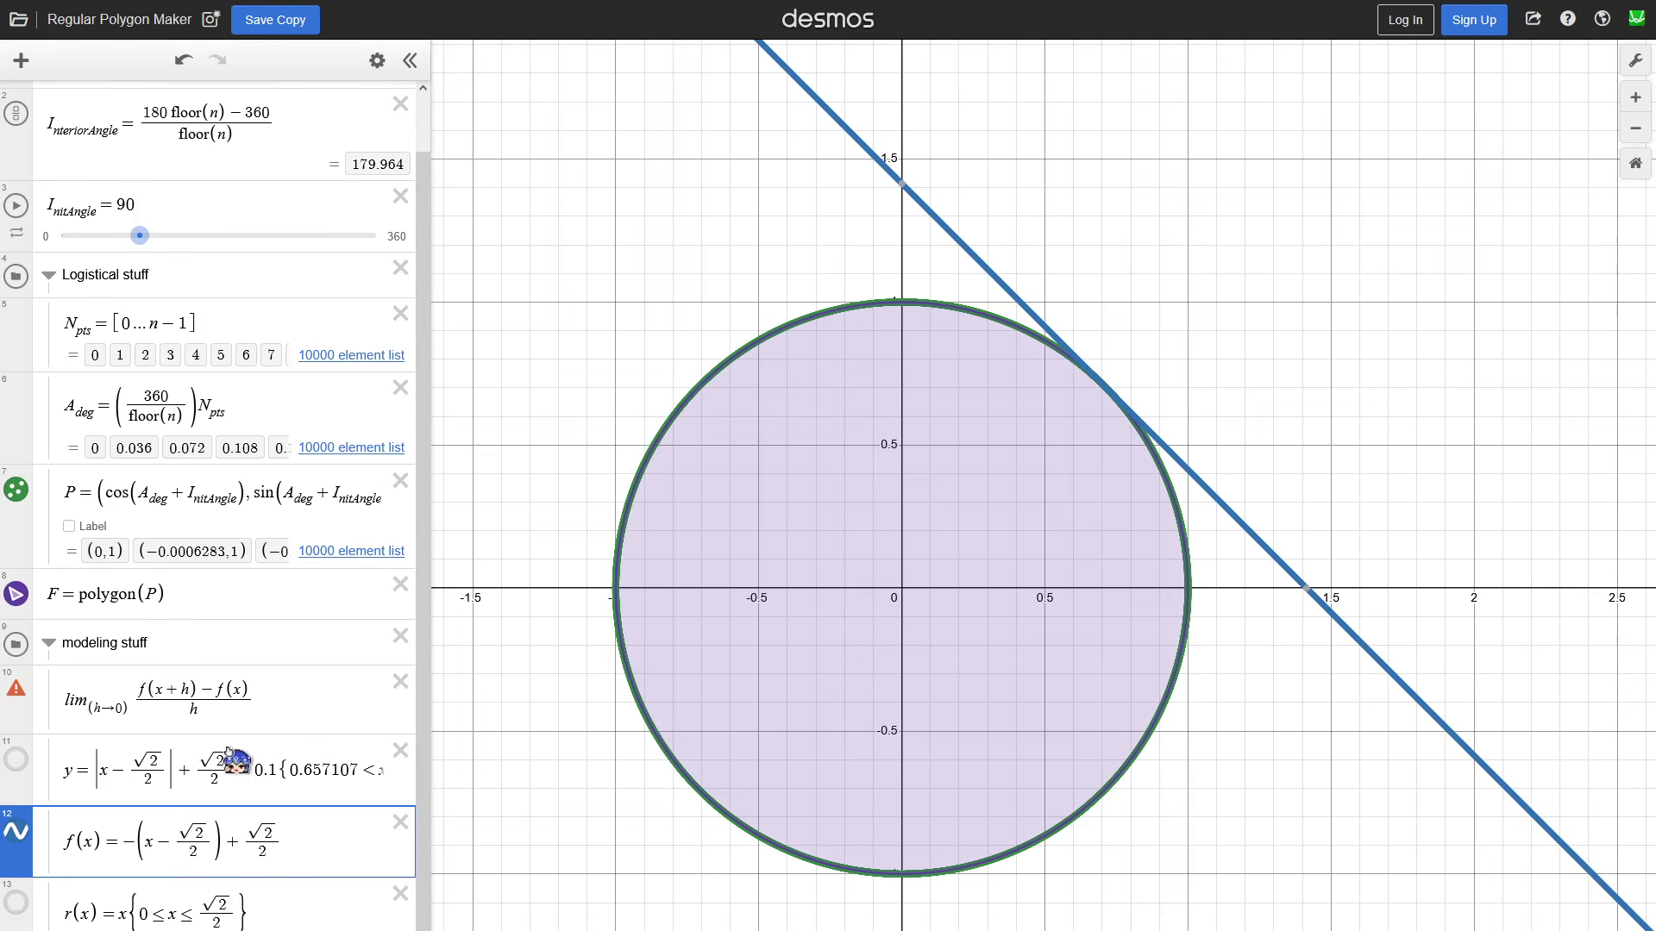
left_click(19, 759)
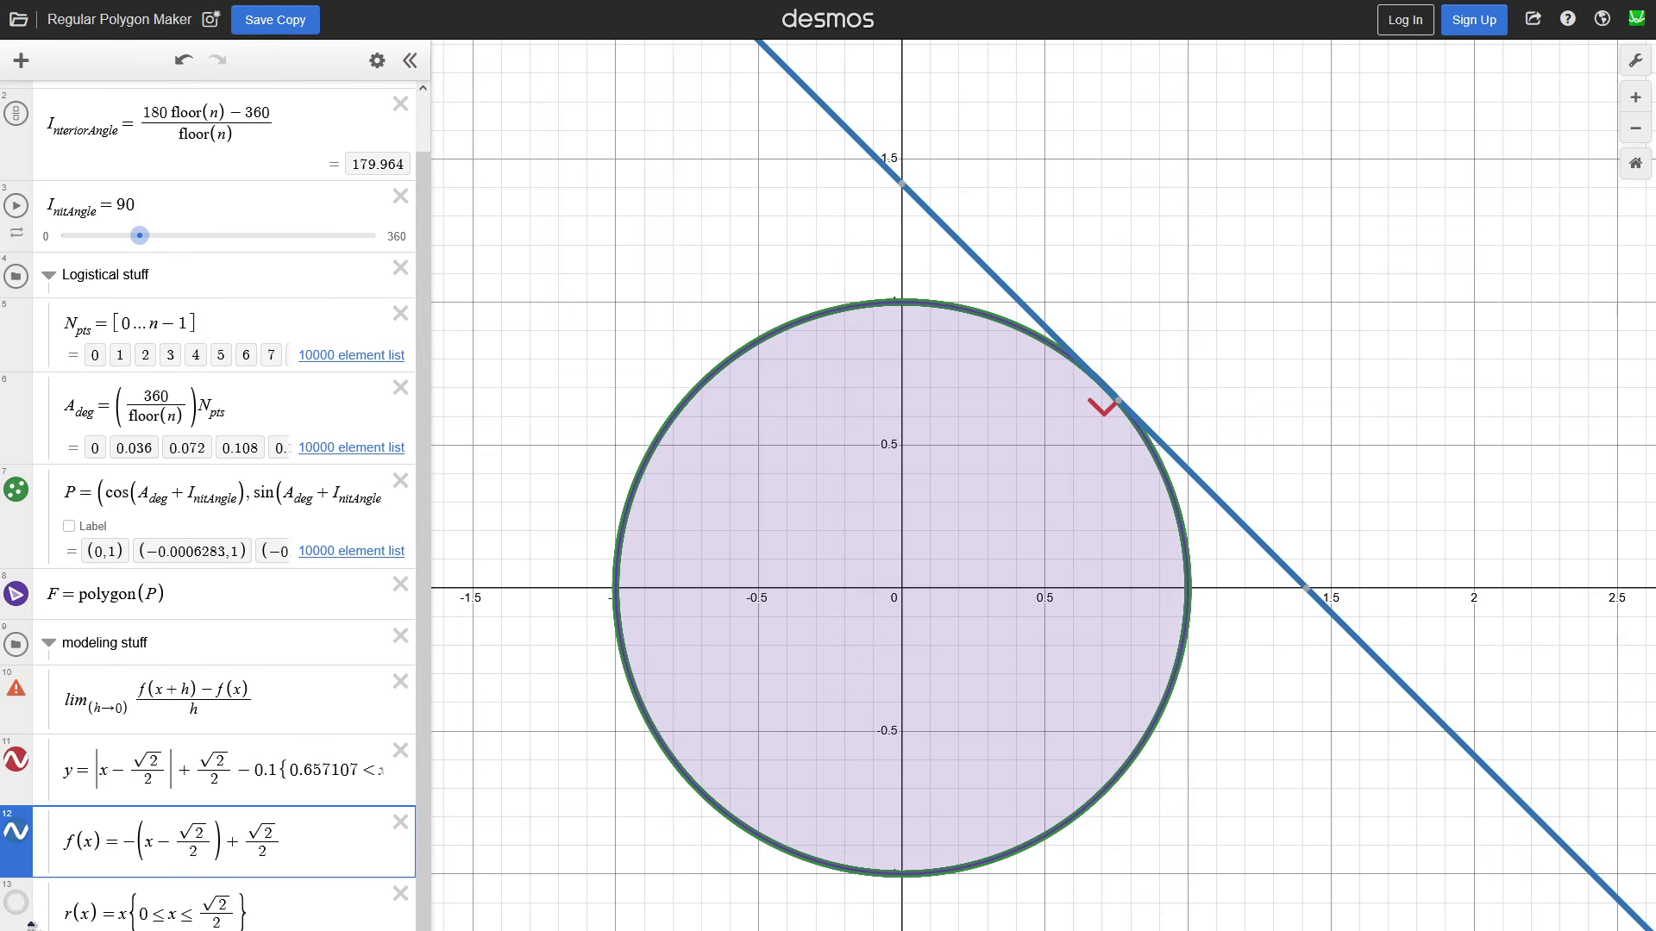
left_click(26, 902)
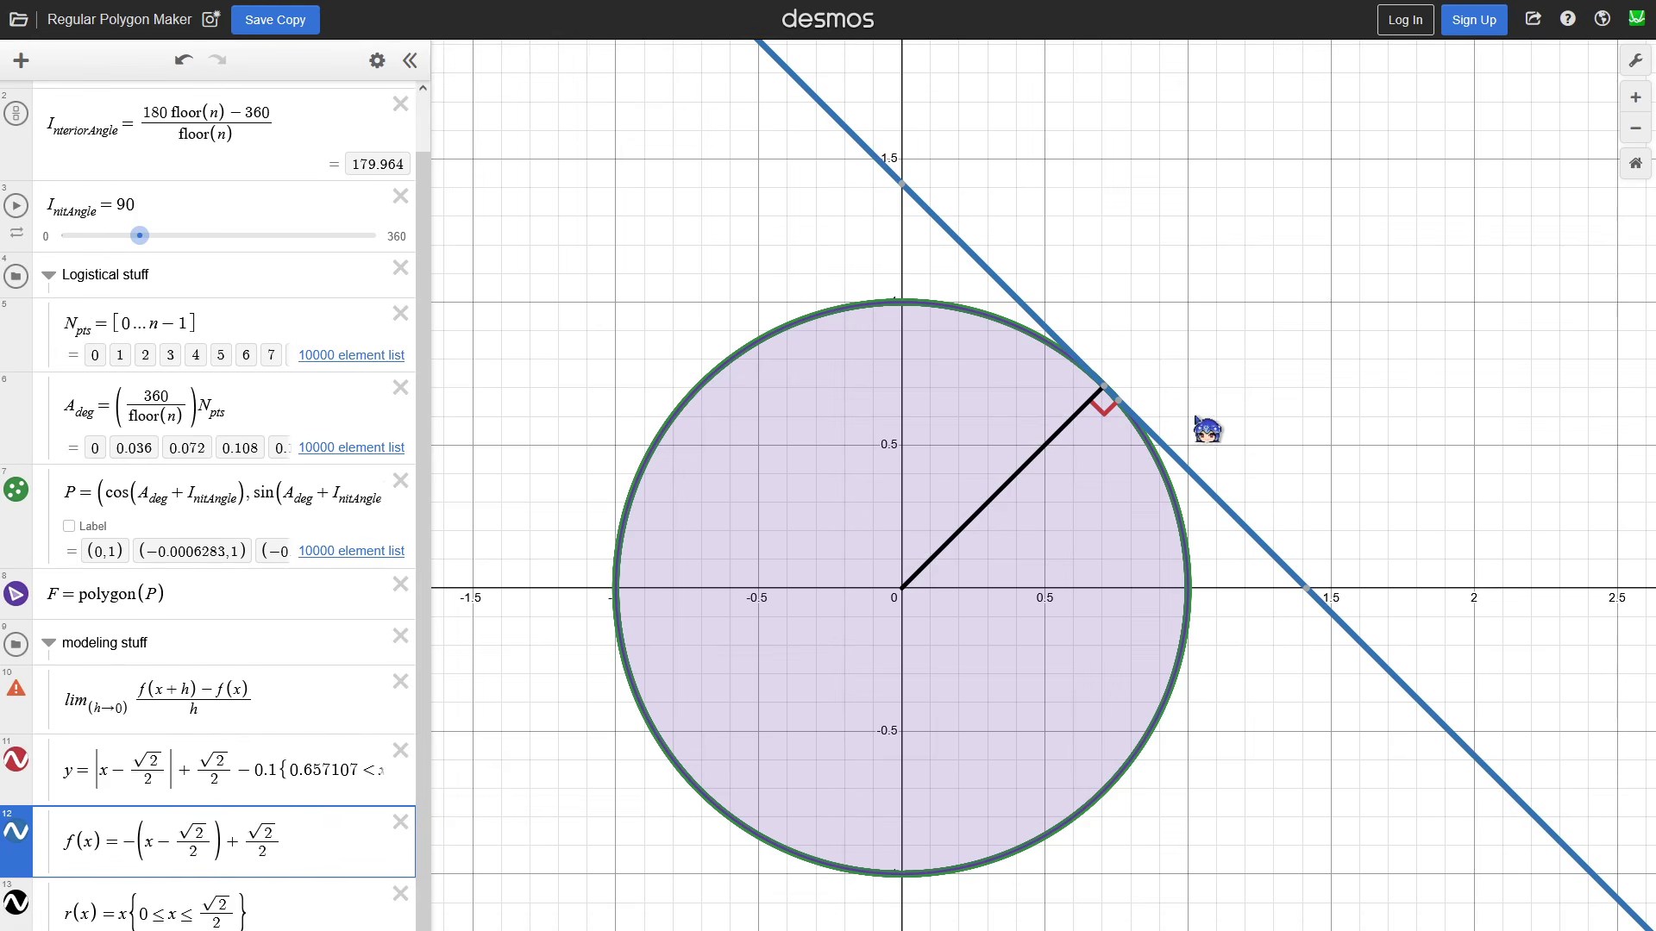
mouse_move(986, 257)
left_mouse_down()
mouse_move(1032, 293)
mouse_move(1153, 499)
mouse_move(1309, 584)
mouse_move(1010, 377)
left_mouse_up()
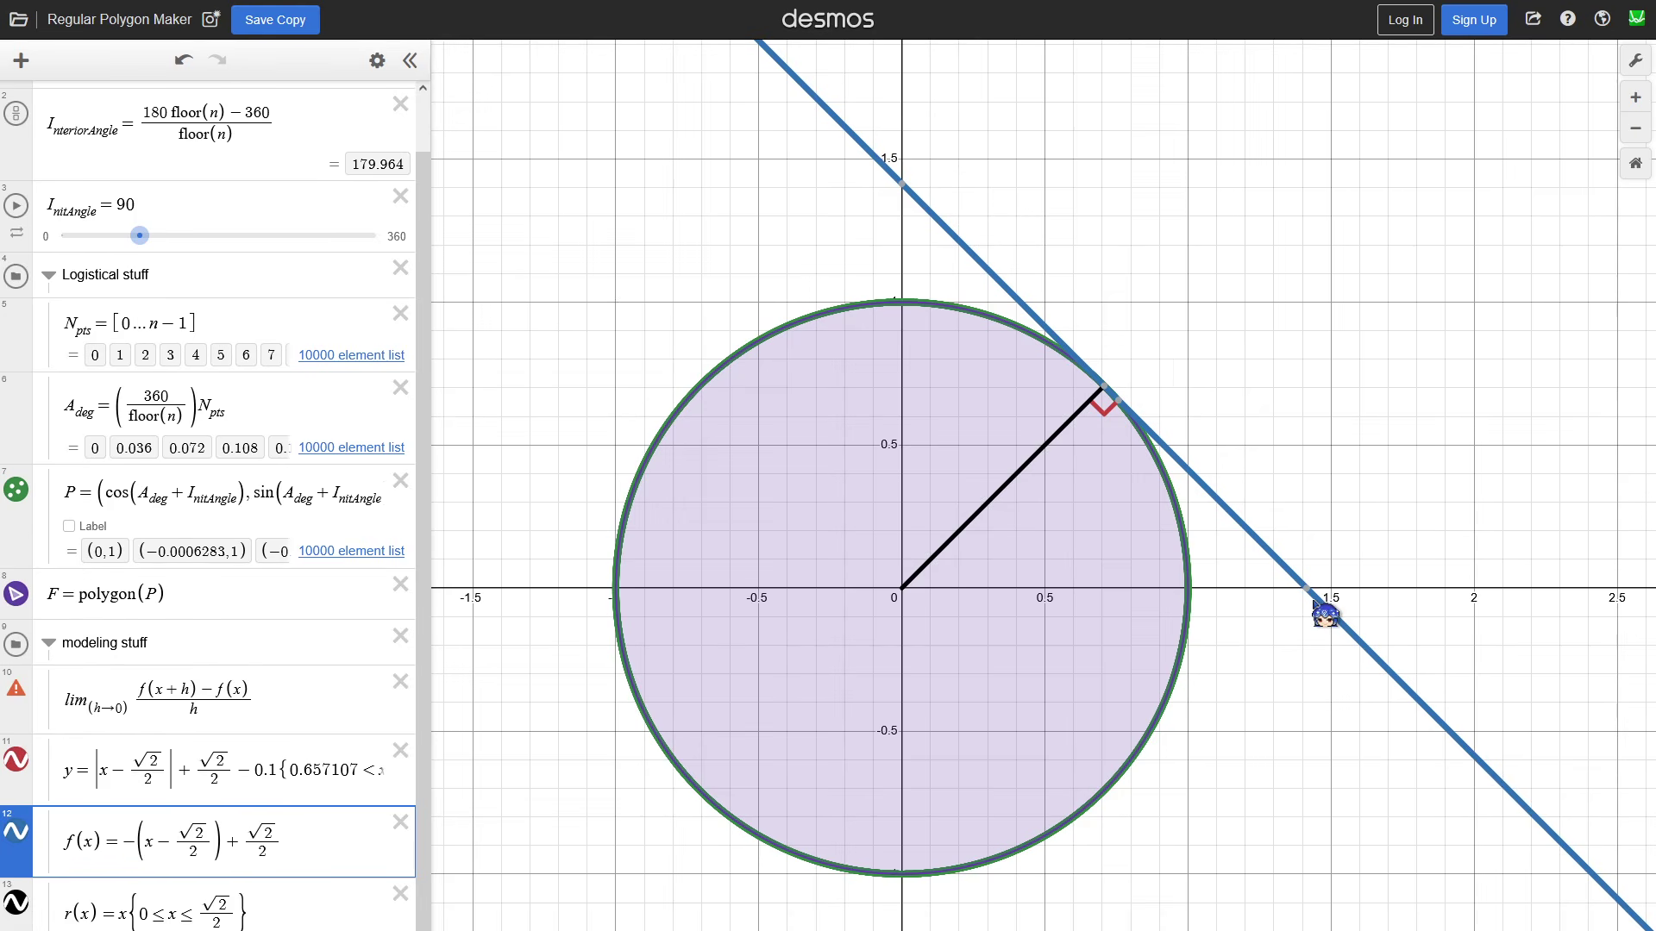
scroll(32, 390, "up", 1)
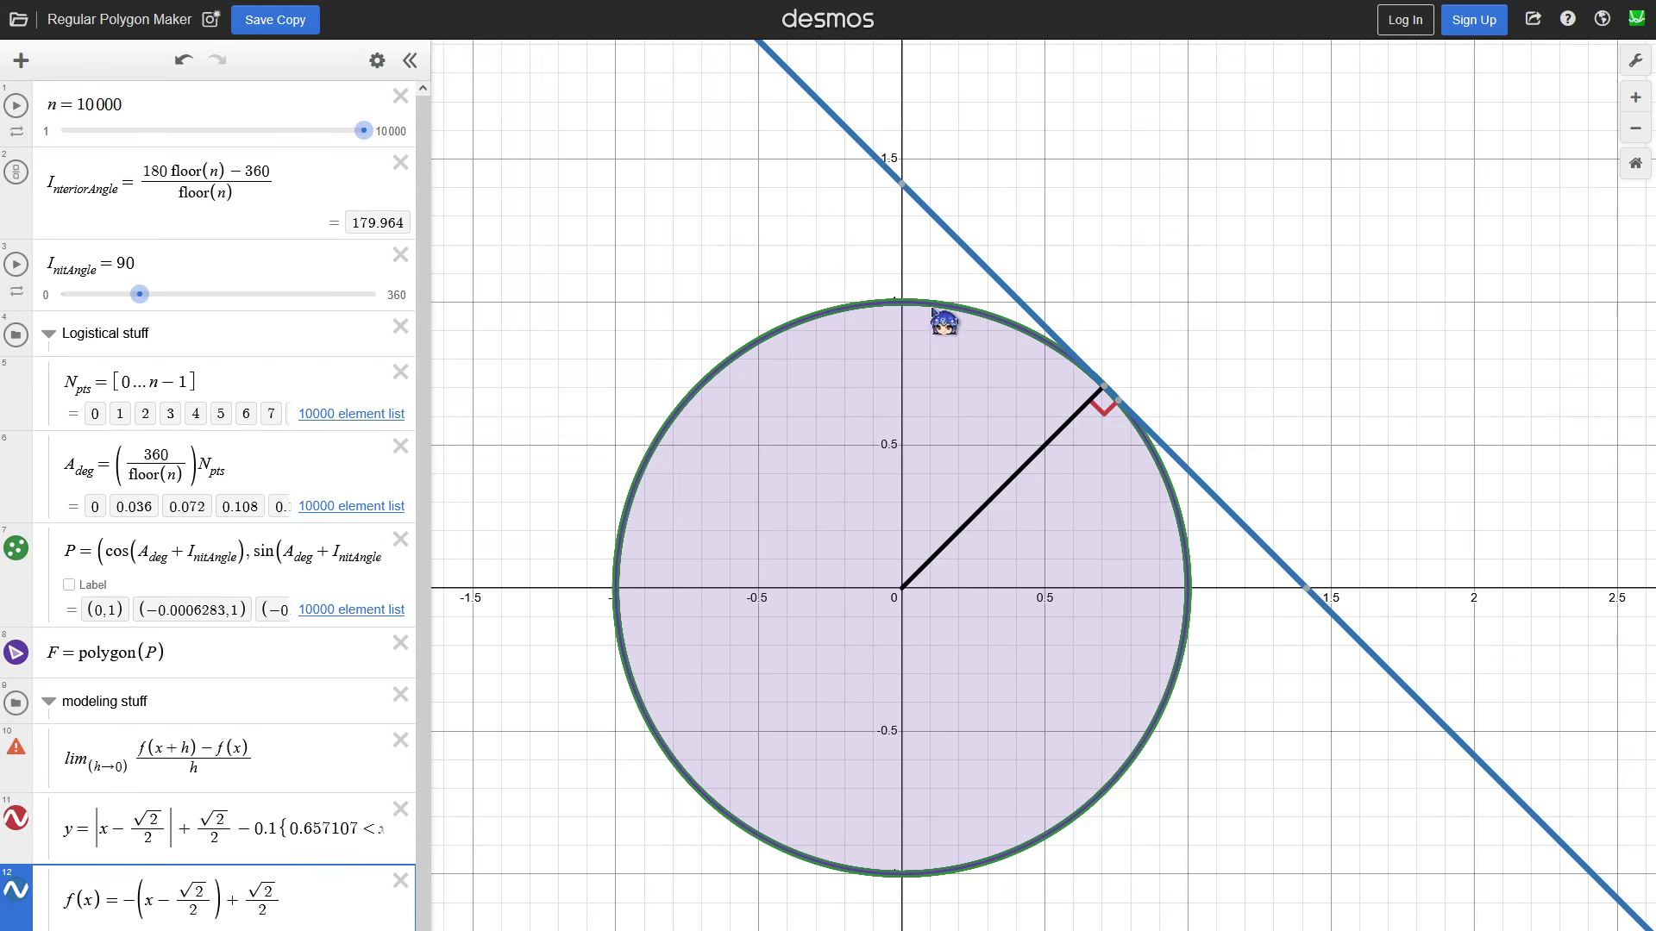
Highlight the tangent line f(x) on the graph and examine how it runs past the circle near the contact point
left_click(902, 304)
left_click(1516, 366)
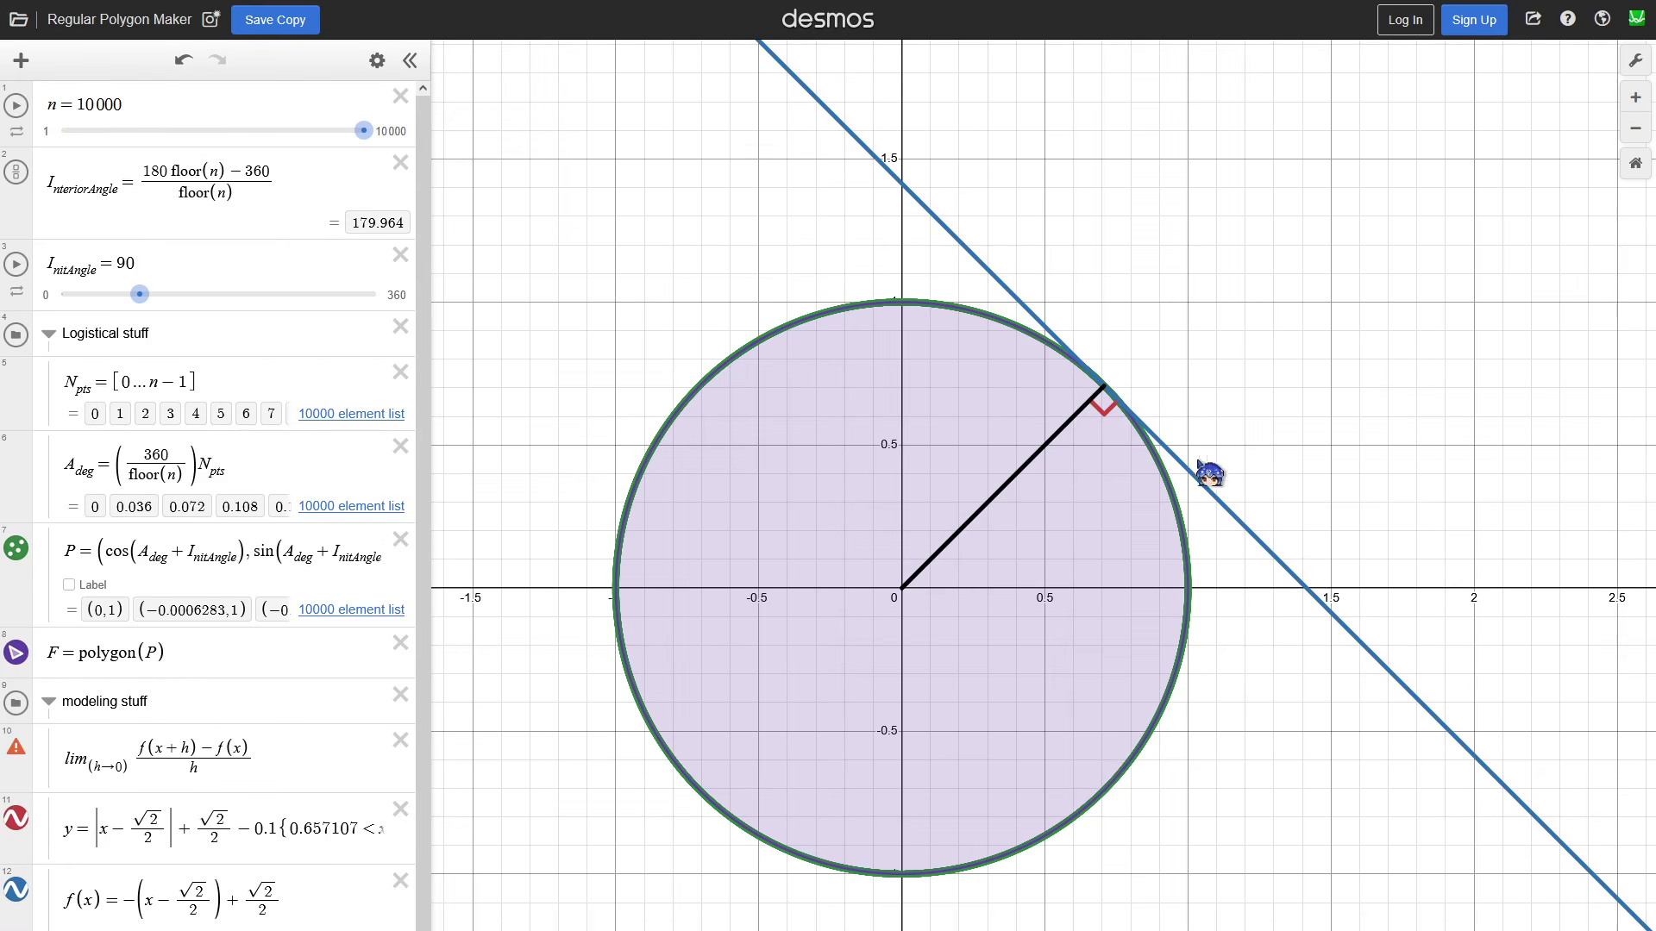
left_click(1035, 313)
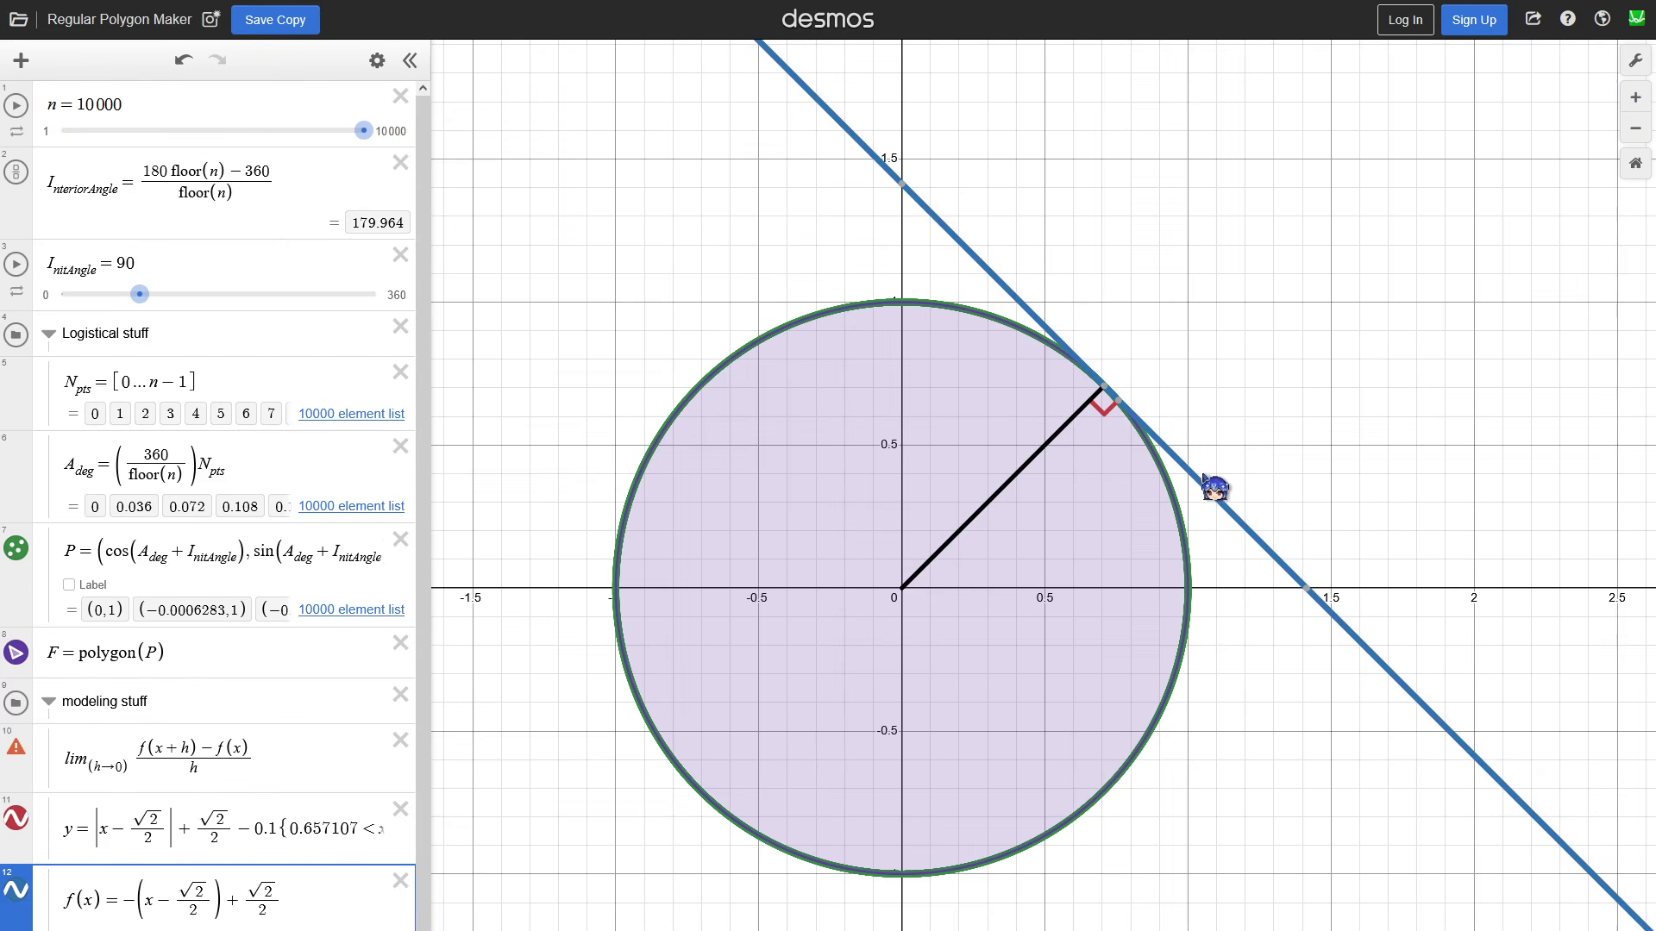
left_click(1268, 470)
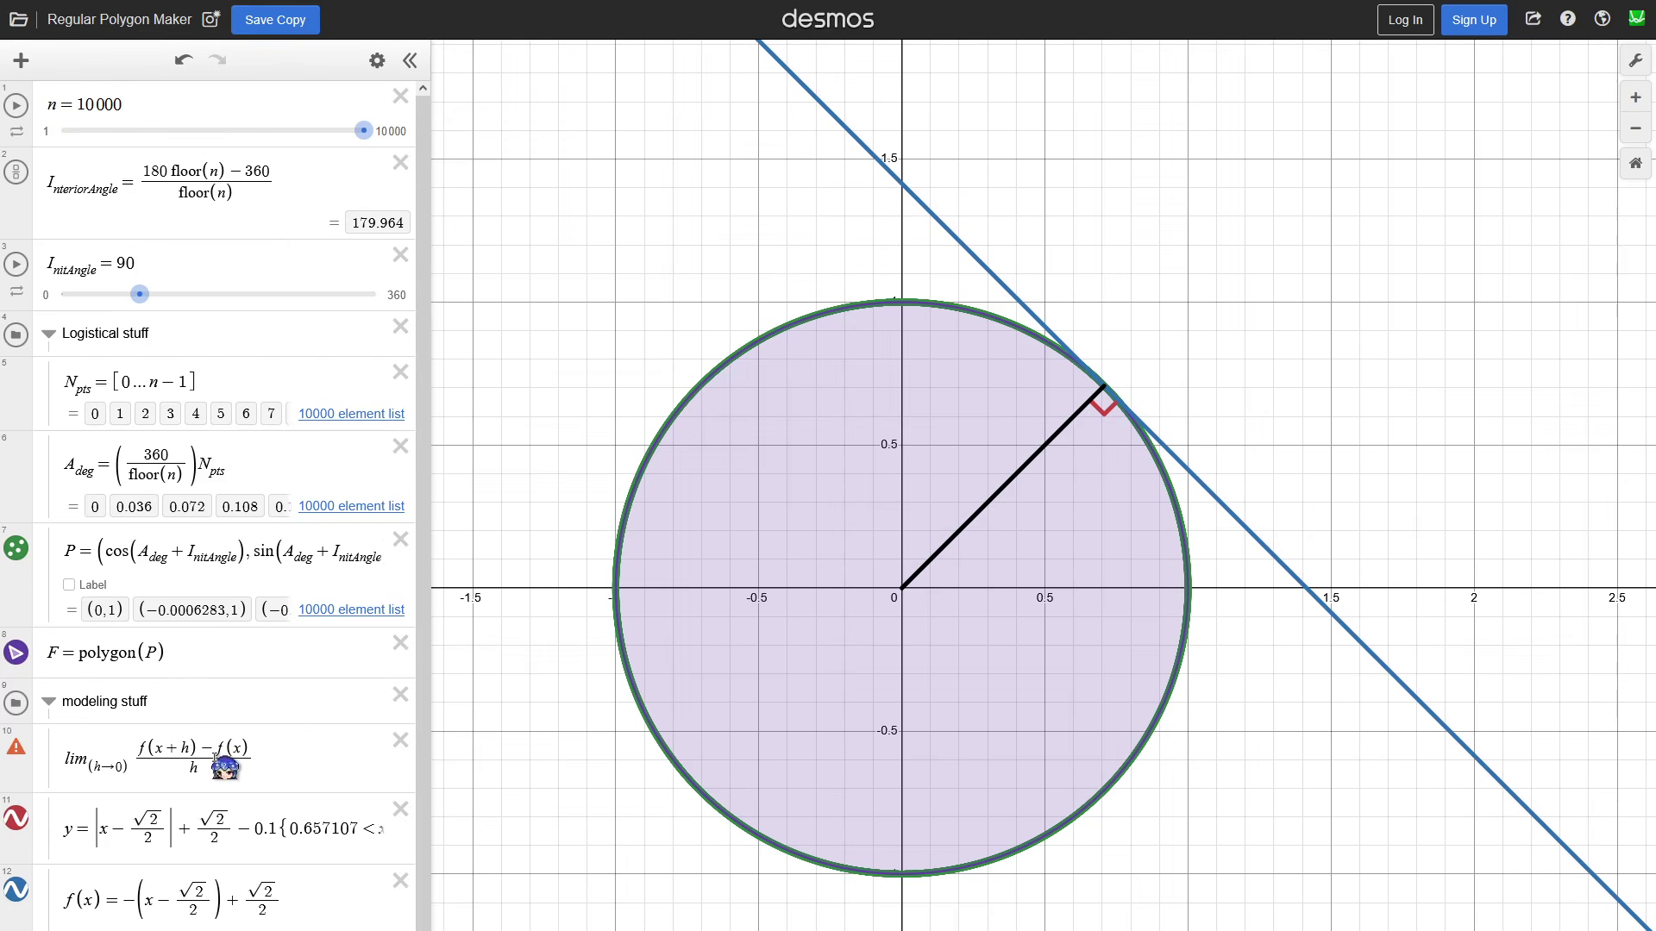
Hide all graphs in the "modeling stuff" folder and set the upper limit of the n slider to 100
left_click(16, 702)
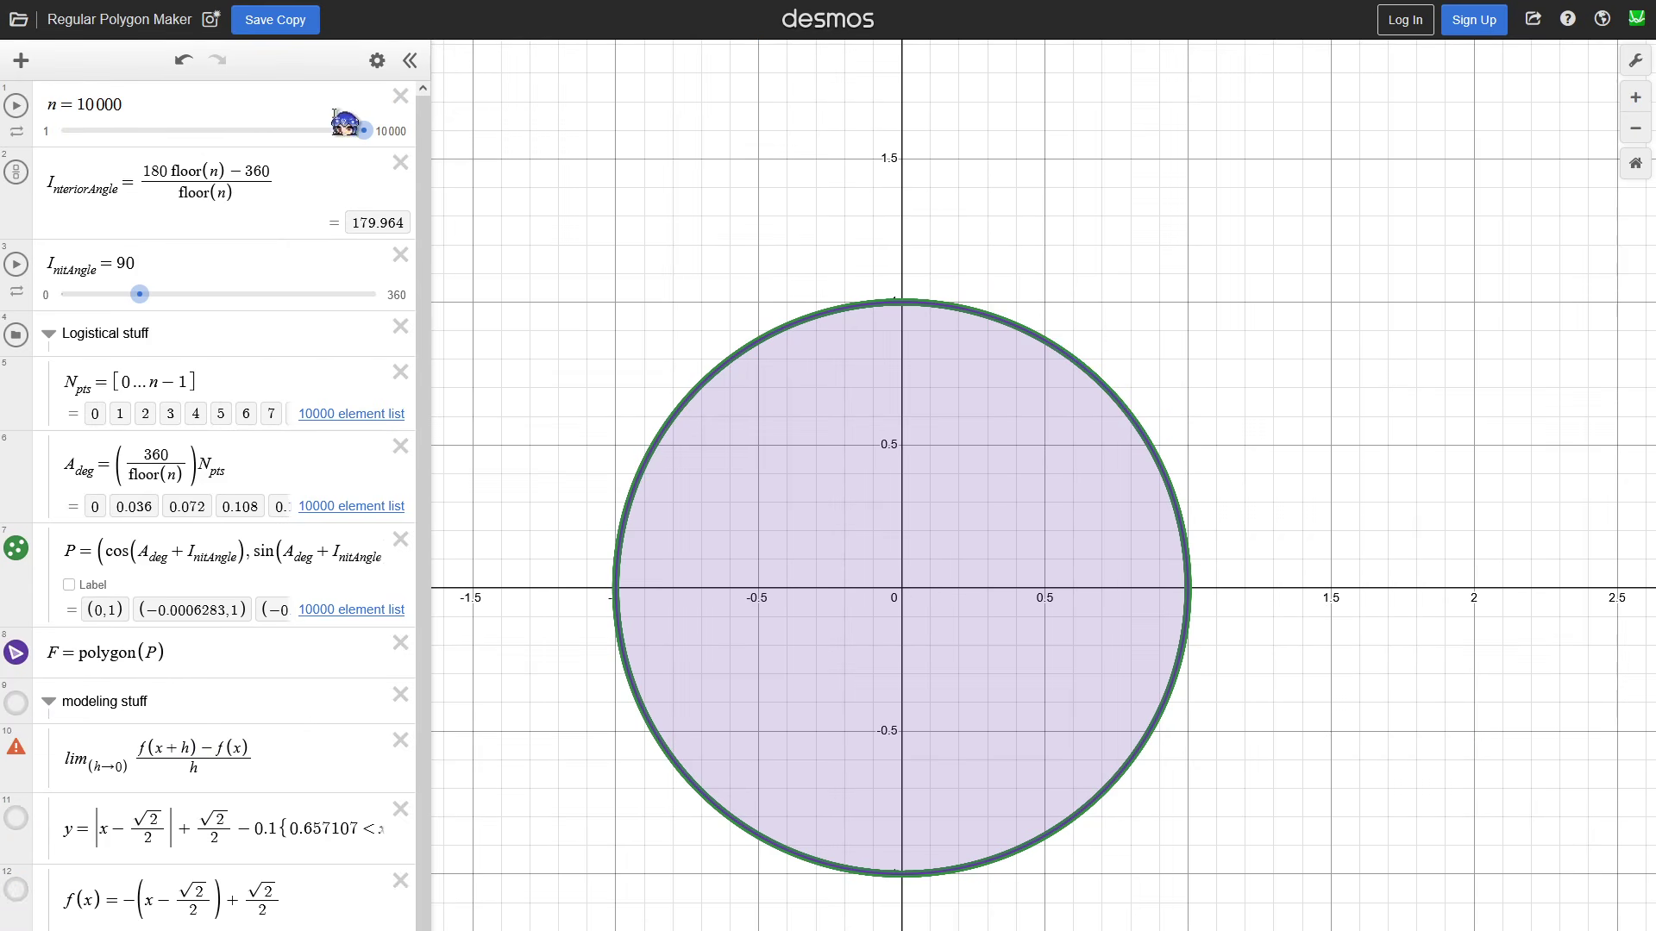
left_click(389, 131)
type("100")
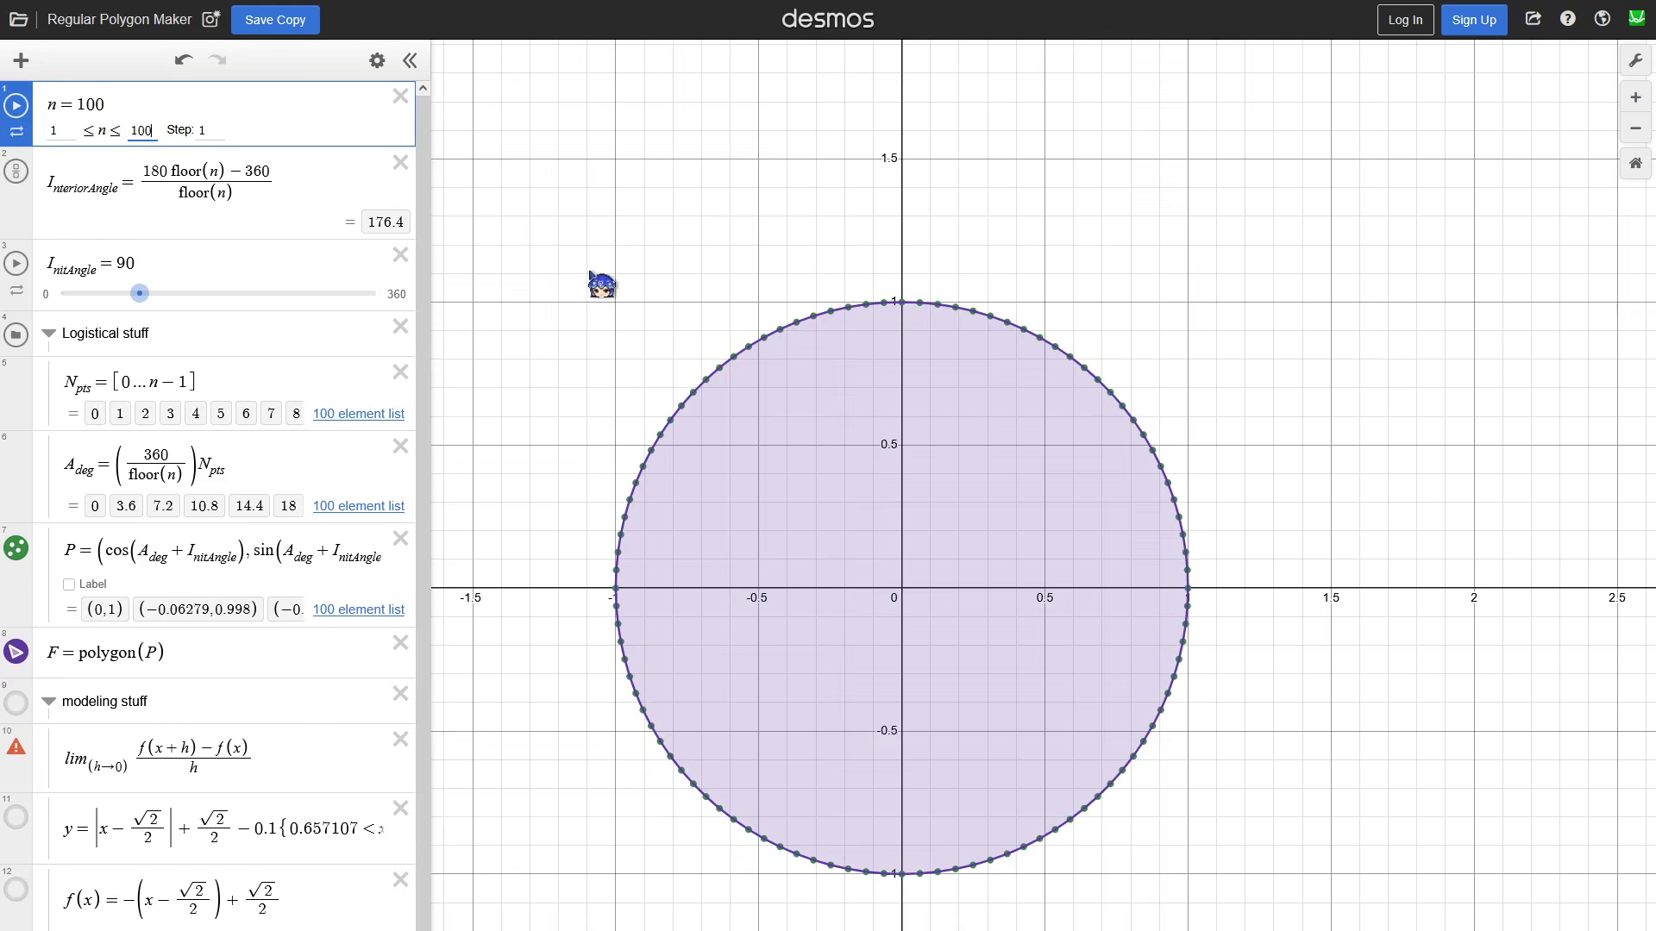
key("Return")
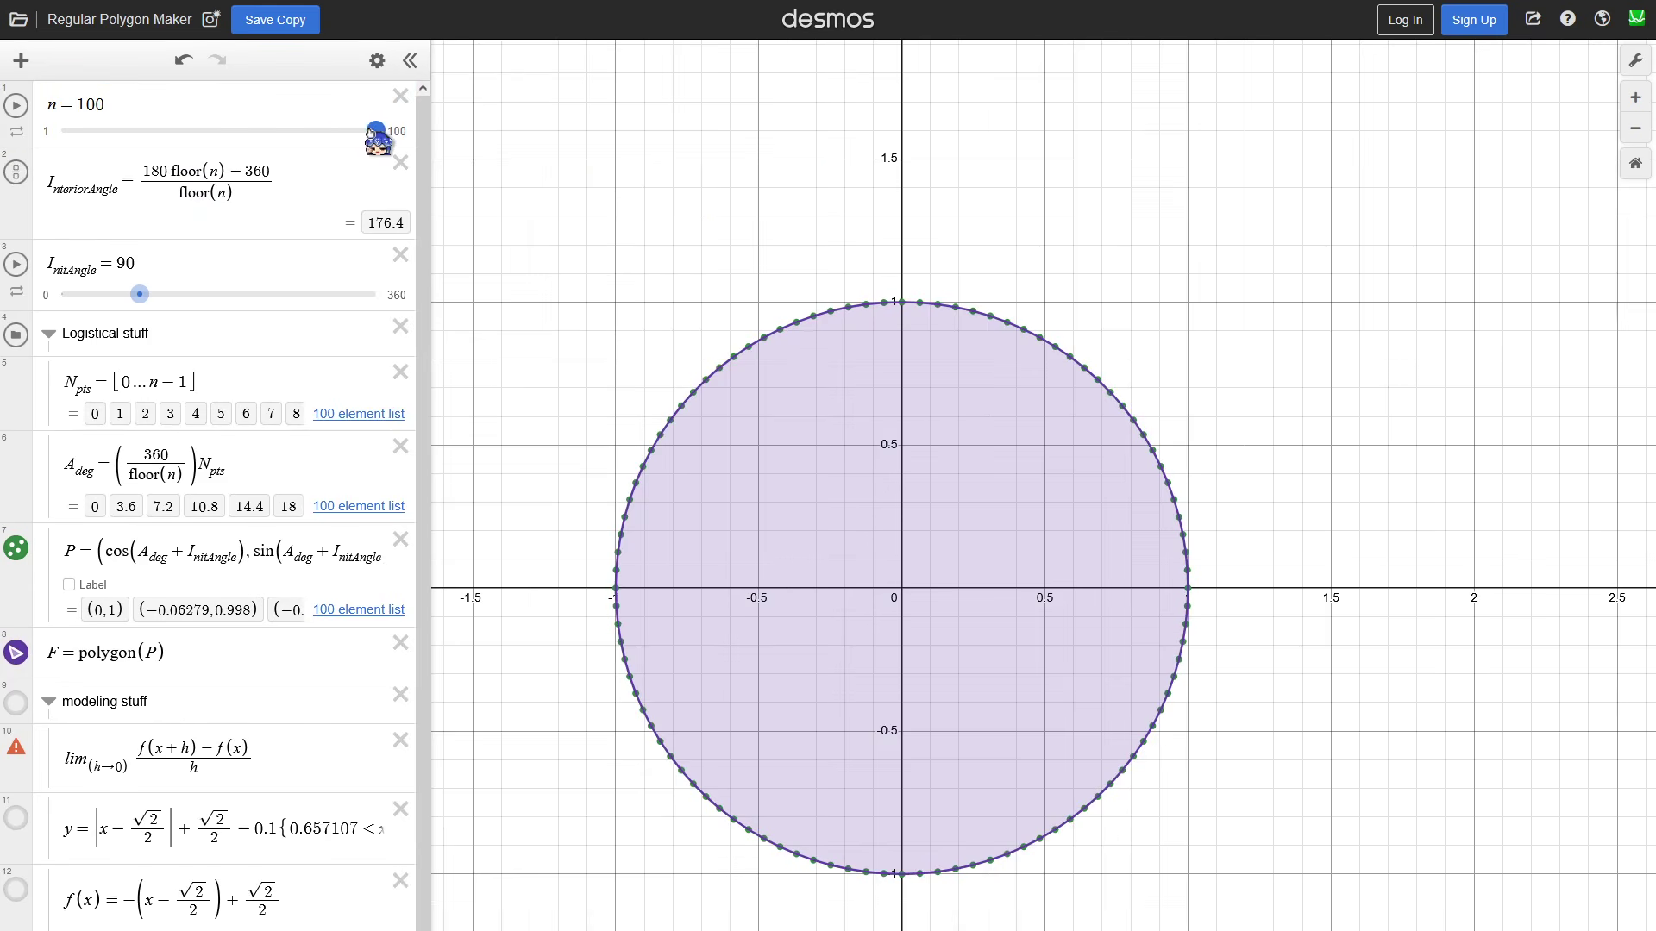
Reduce the polygon's side count n to 9 and rotate it by setting the initial angle to 96
left_click_drag(372, 131, 87, 131)
mouse_move(141, 294)
left_mouse_down()
mouse_move(165, 294)
mouse_move(144, 294)
left_mouse_up()
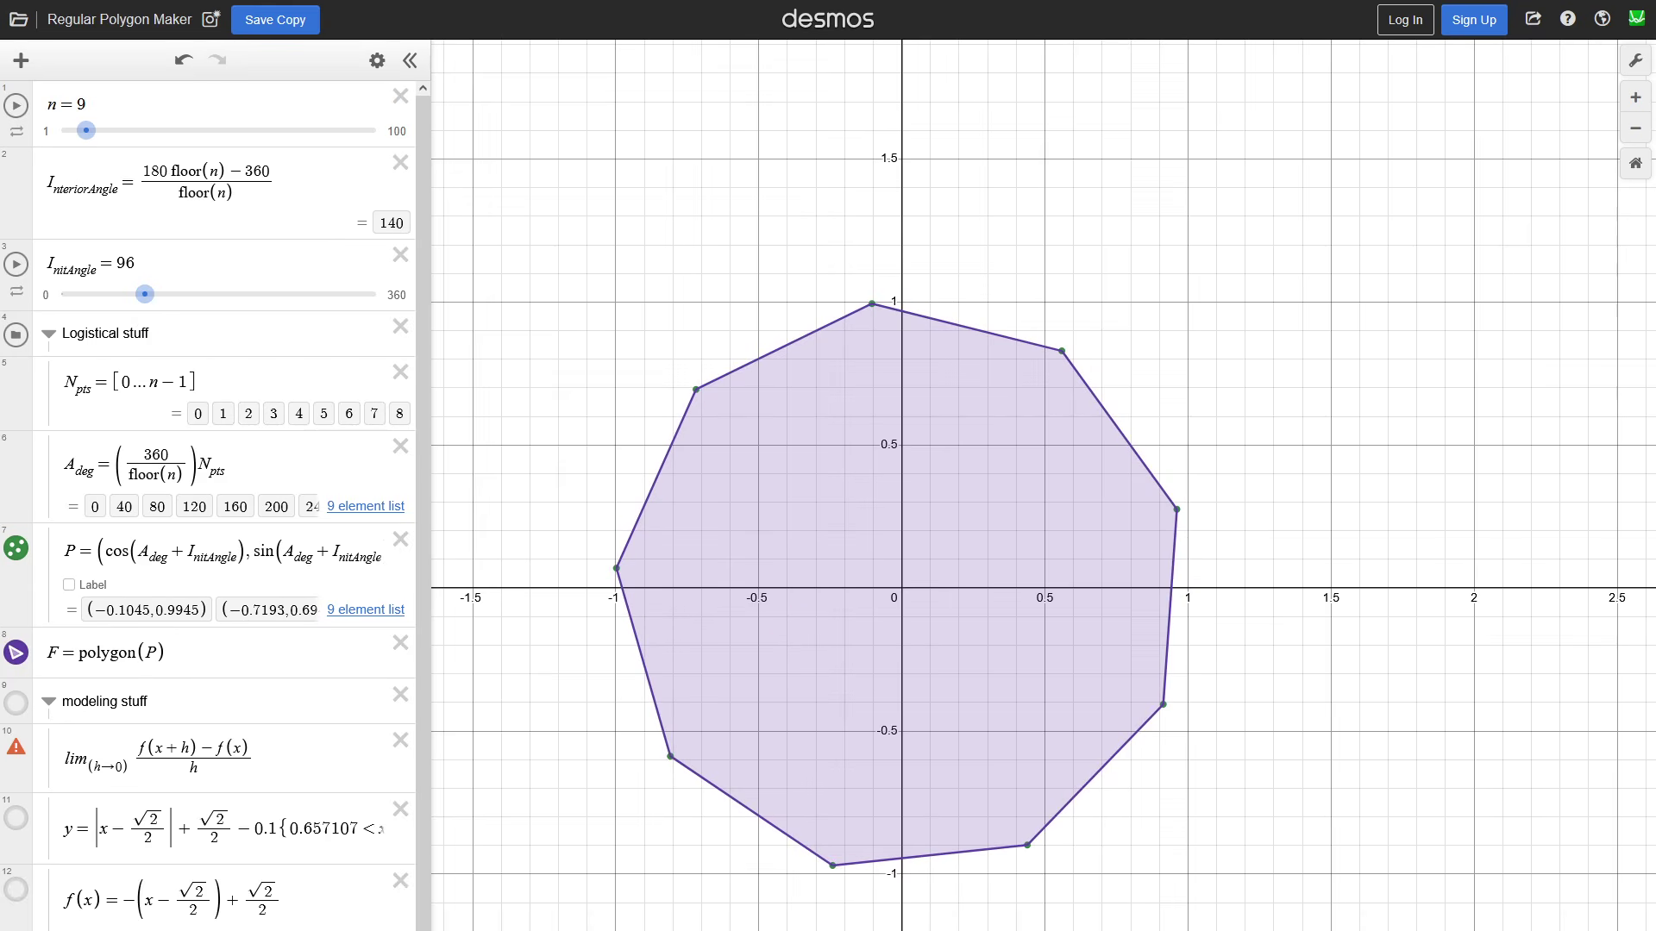